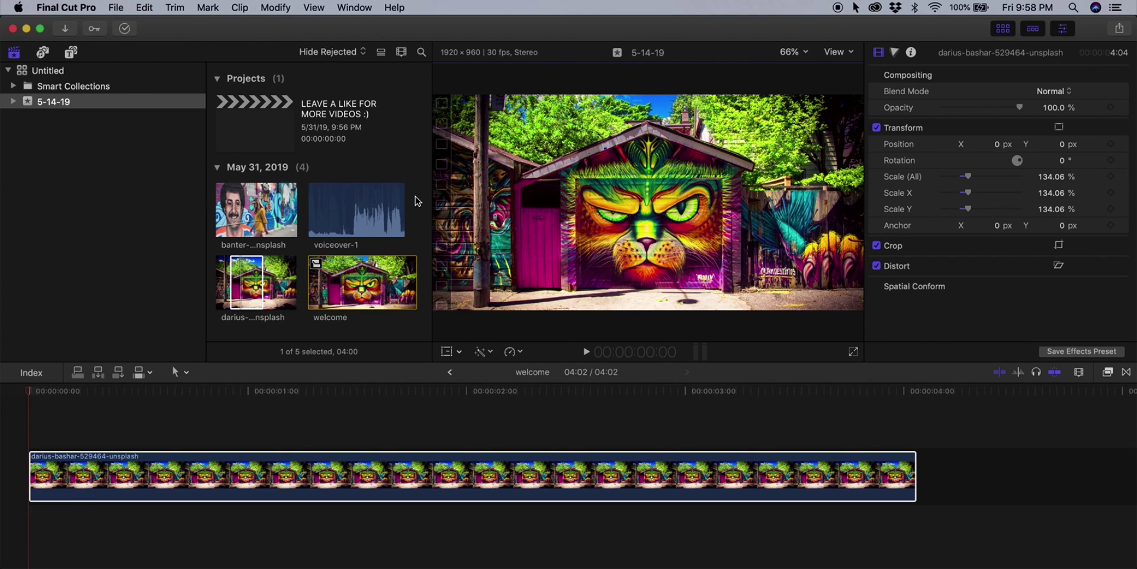
Step: Park the playhead near 1:14 in the welcome project and preview the graffiti mural photo
{"action": "left_click", "coordinate": [59, 380]}
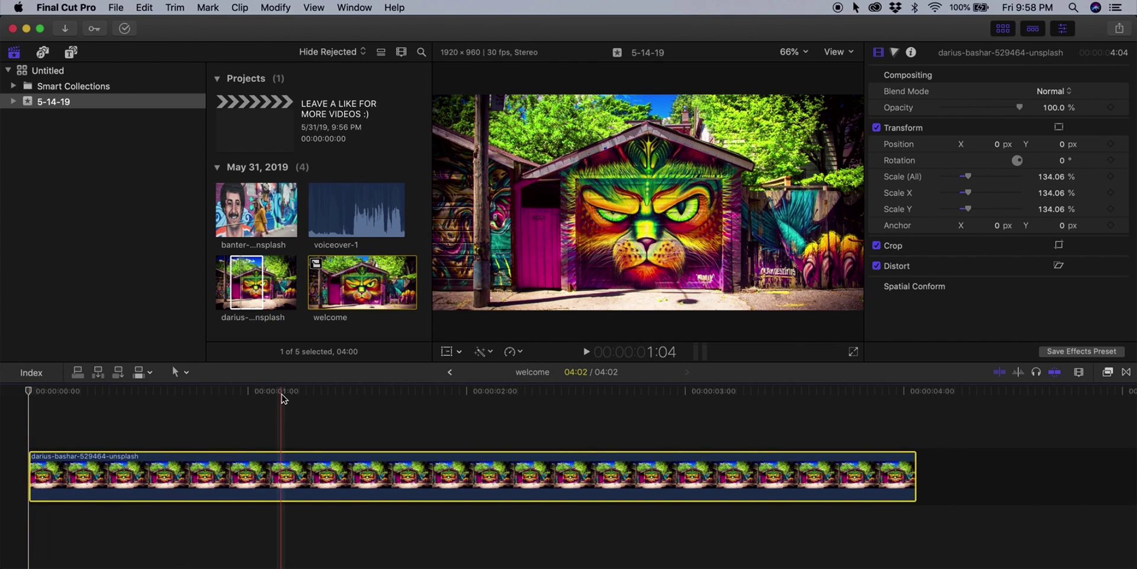
{"action": "left_click", "coordinate": [355, 392]}
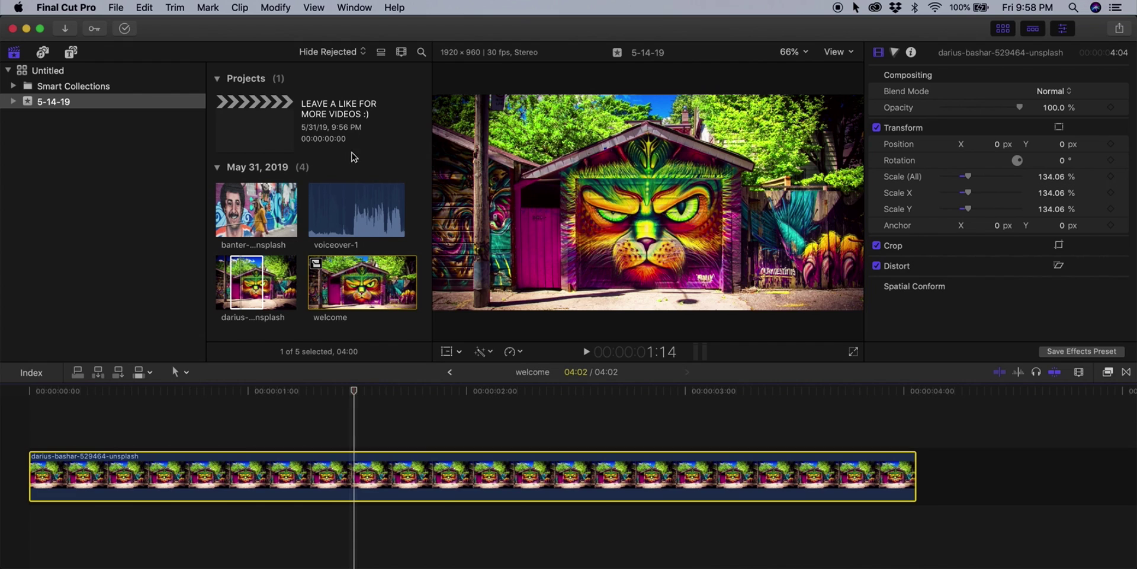
{"action": "left_click", "coordinate": [345, 203]}
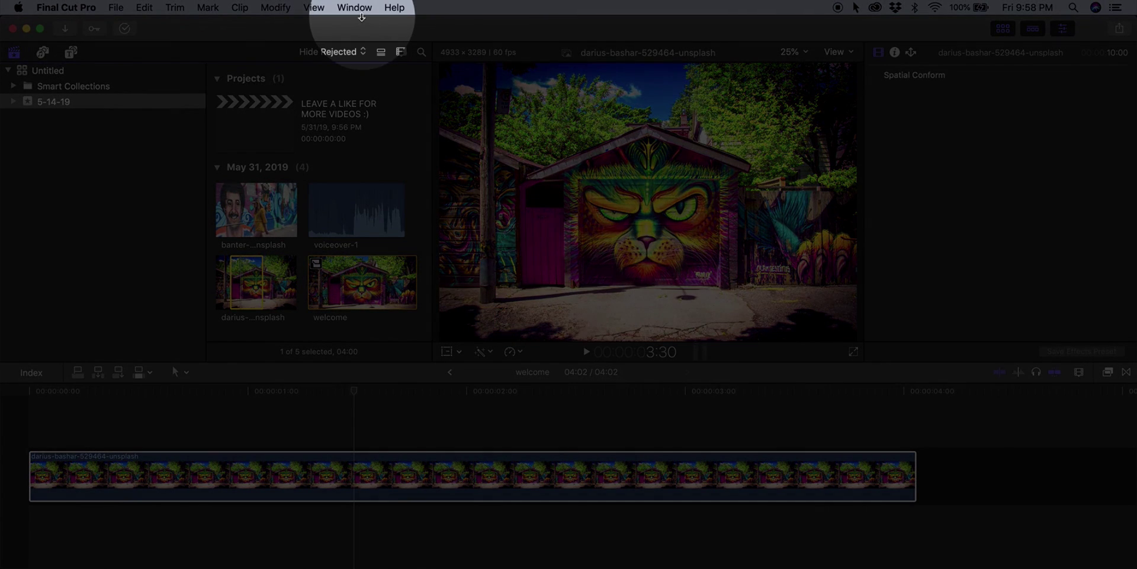
{"action": "left_click", "coordinate": [355, 8]}
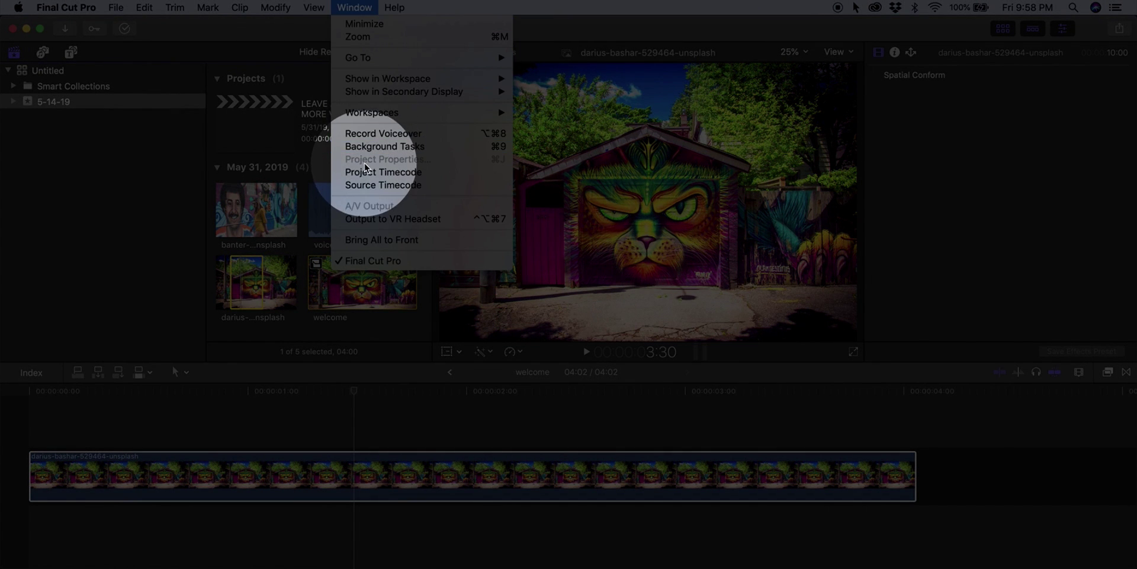
{"action": "left_click", "coordinate": [391, 134]}
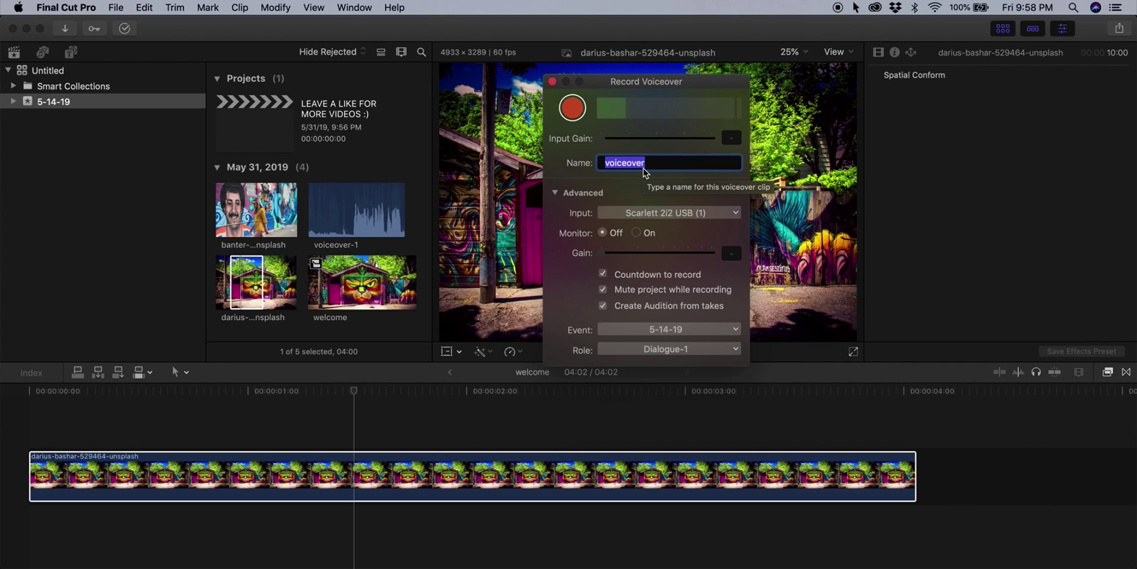
{"action": "left_click_drag", "start_coordinate": [664, 82], "coordinate": [729, 80]}
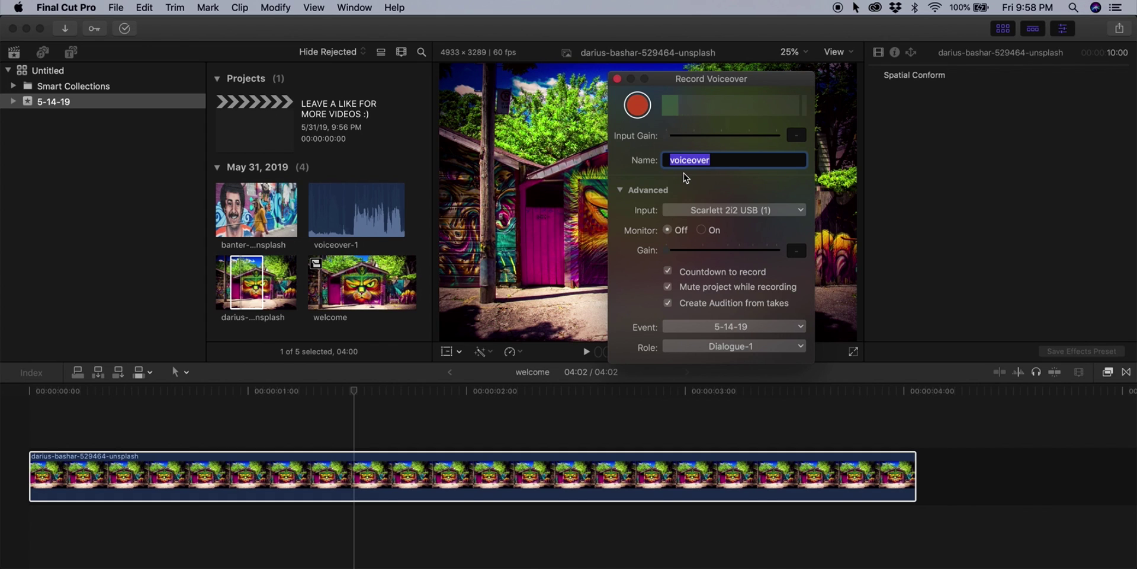
Step: Add voiceover-1 under the mural clip, trim its beginning and move it to 0:00
{"action": "left_click", "coordinate": [620, 80]}
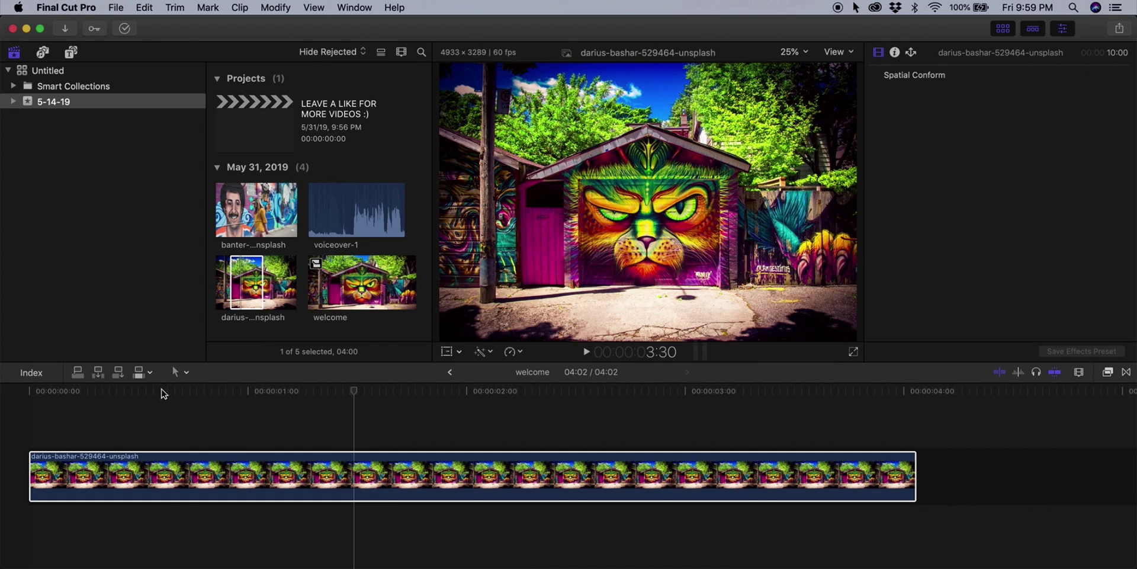
{"action": "left_click", "coordinate": [116, 525]}
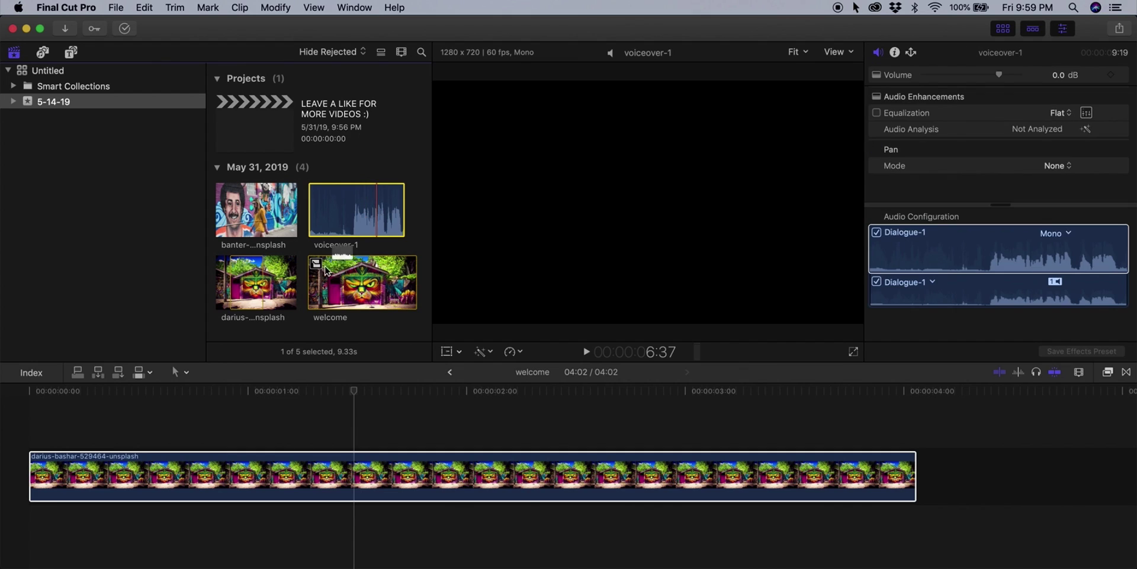
{"action": "left_click_drag", "start_coordinate": [375, 216], "coordinate": [54, 520]}
{"action": "key", "text": "super+minus"}
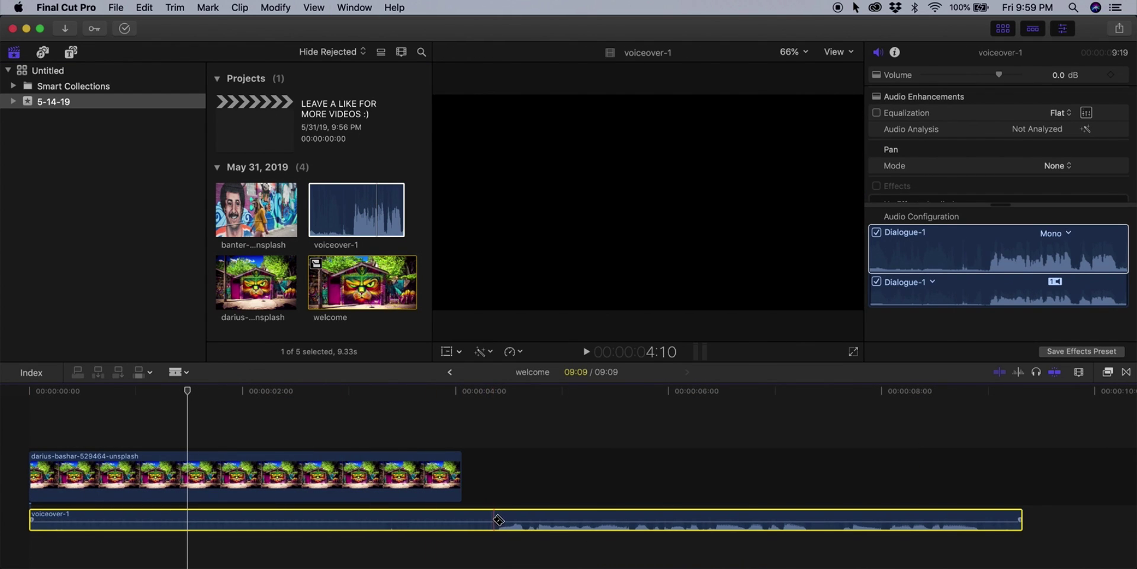
{"action": "key", "text": "alt+bracketleft"}
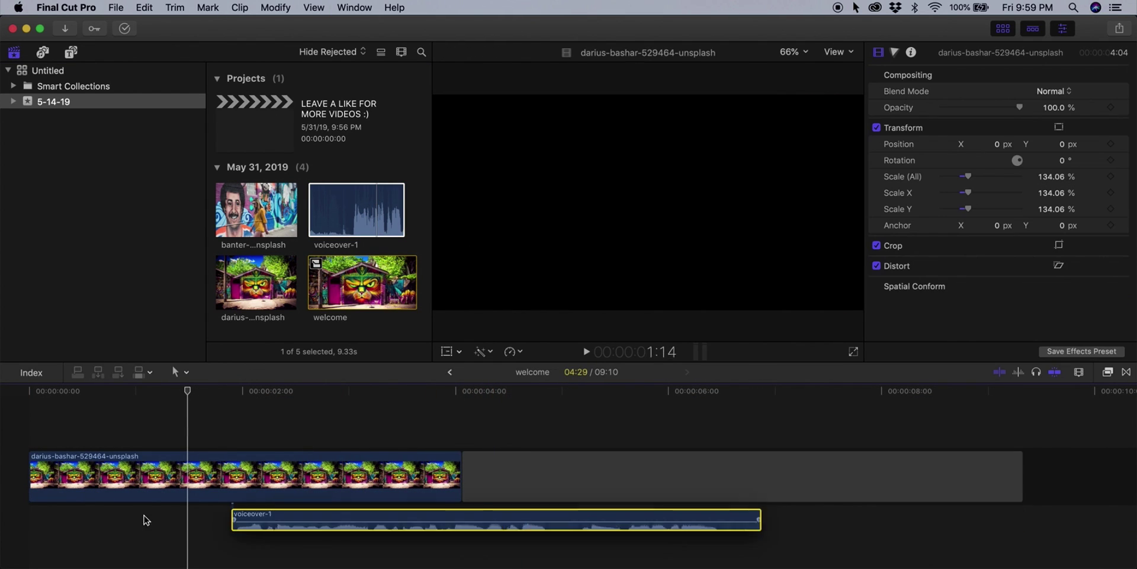
{"action": "left_click_drag", "start_coordinate": [499, 515], "coordinate": [37, 519]}
Step: Delete the storyline gap, trim the voiceover's end and extend the mural to 4:20
{"action": "left_click", "coordinate": [561, 461]}
{"action": "key", "text": "Delete"}
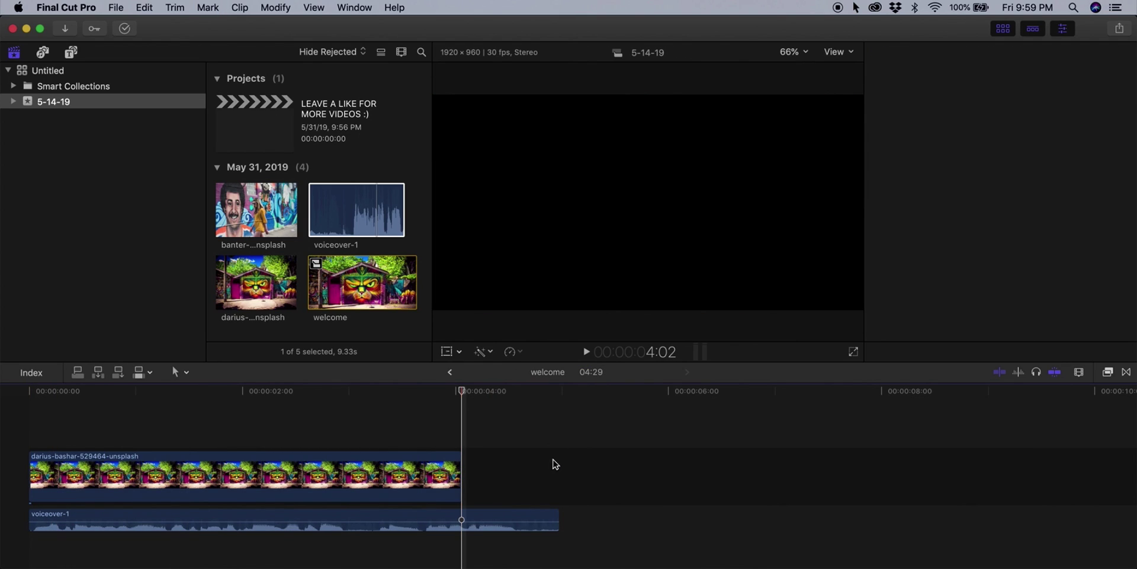
{"action": "left_click", "coordinate": [533, 519]}
{"action": "left_click_drag", "start_coordinate": [556, 520], "coordinate": [522, 516]}
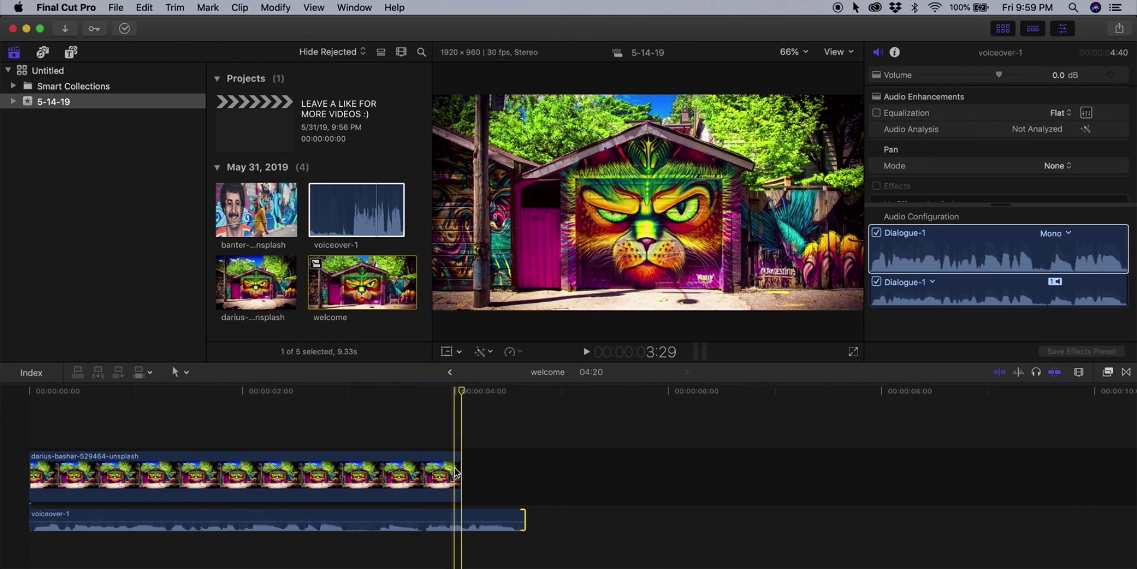
{"action": "left_click_drag", "start_coordinate": [461, 471], "coordinate": [525, 467]}
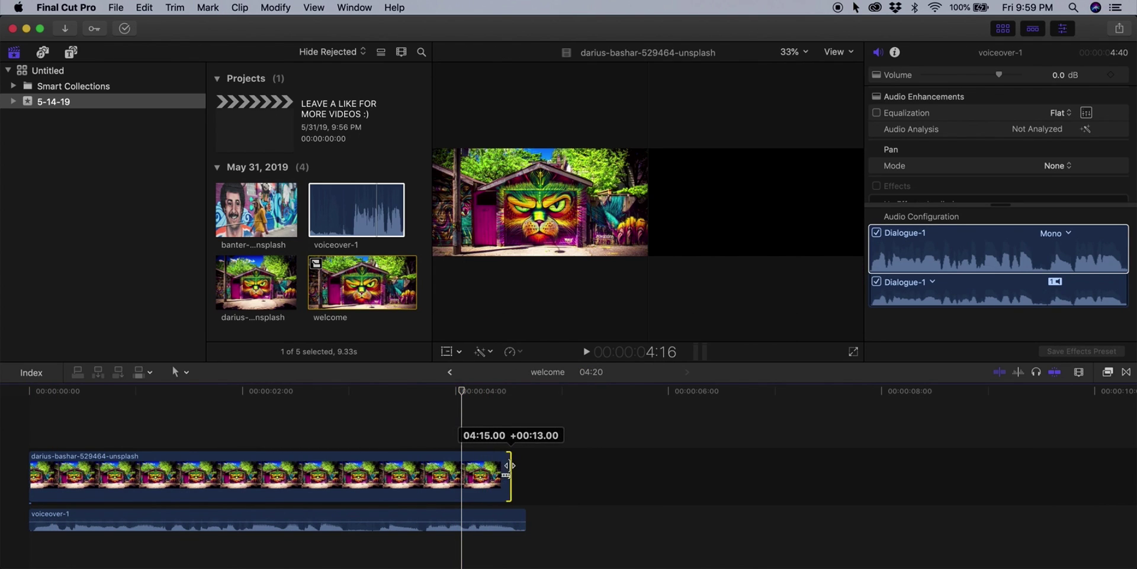
{"action": "key", "text": "shift+z"}
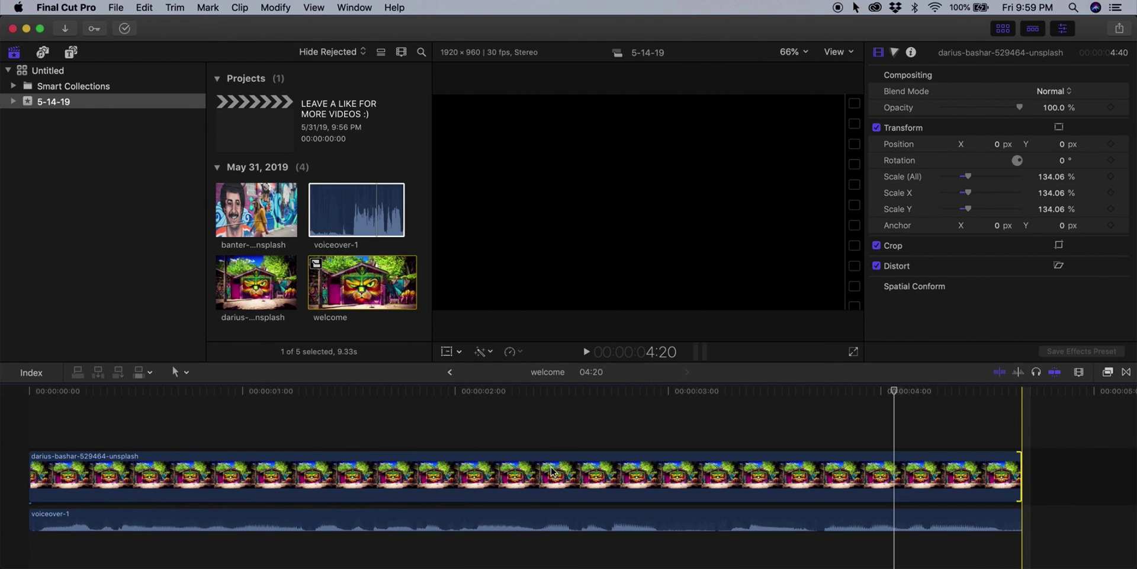
{"action": "left_click", "coordinate": [1004, 29]}
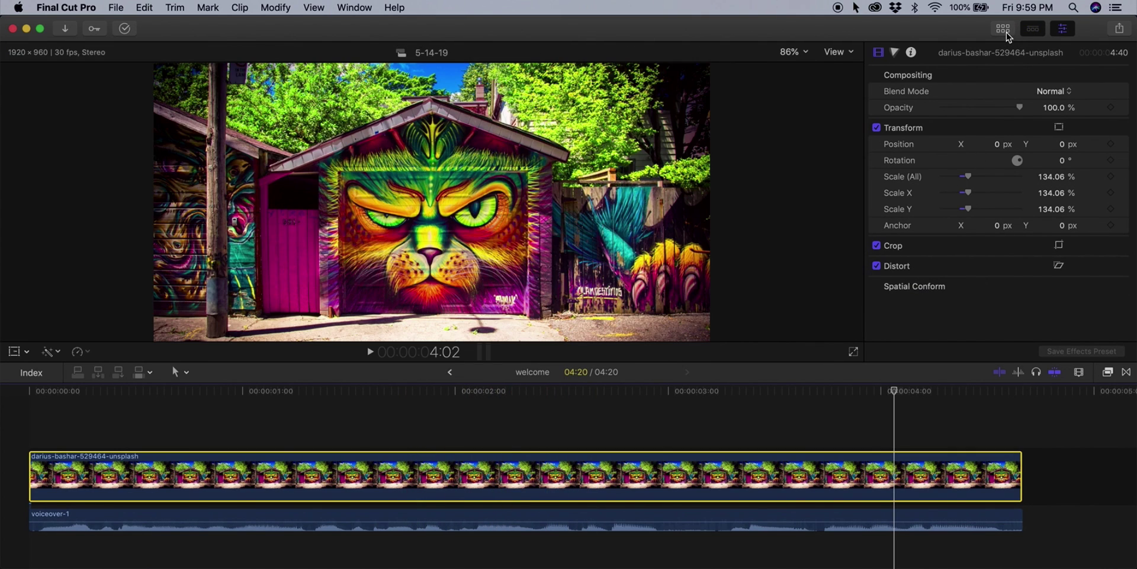
{"action": "left_click", "coordinate": [372, 418]}
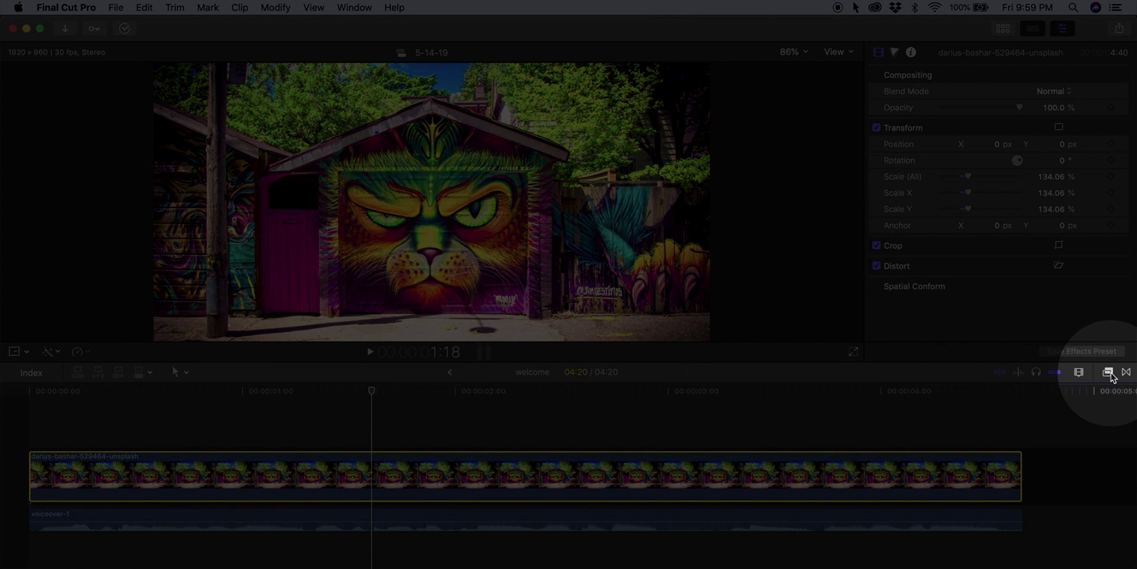
Step: Apply Draw Mask to the mural clip and outline the cat's nose from the project start
{"action": "left_click", "coordinate": [1107, 372]}
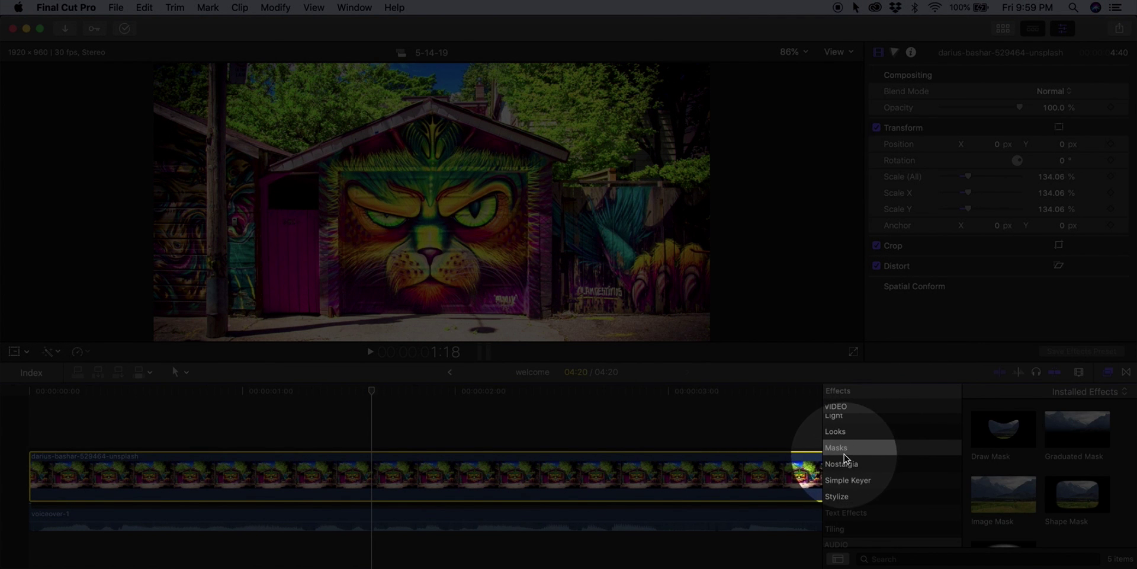
{"action": "left_click_drag", "start_coordinate": [1003, 431], "coordinate": [772, 463]}
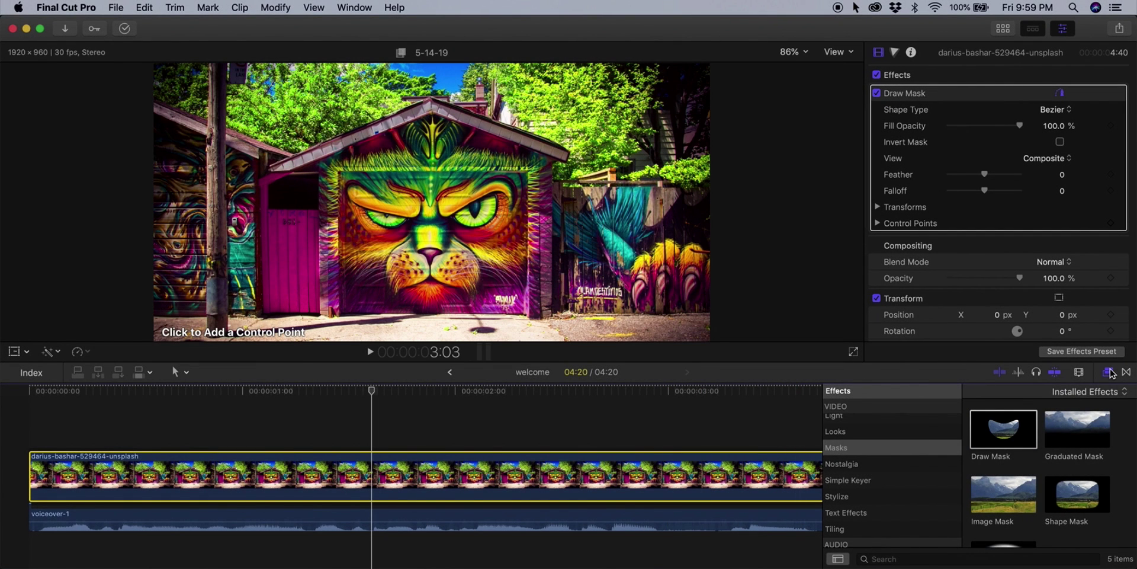
{"action": "left_click", "coordinate": [1110, 371]}
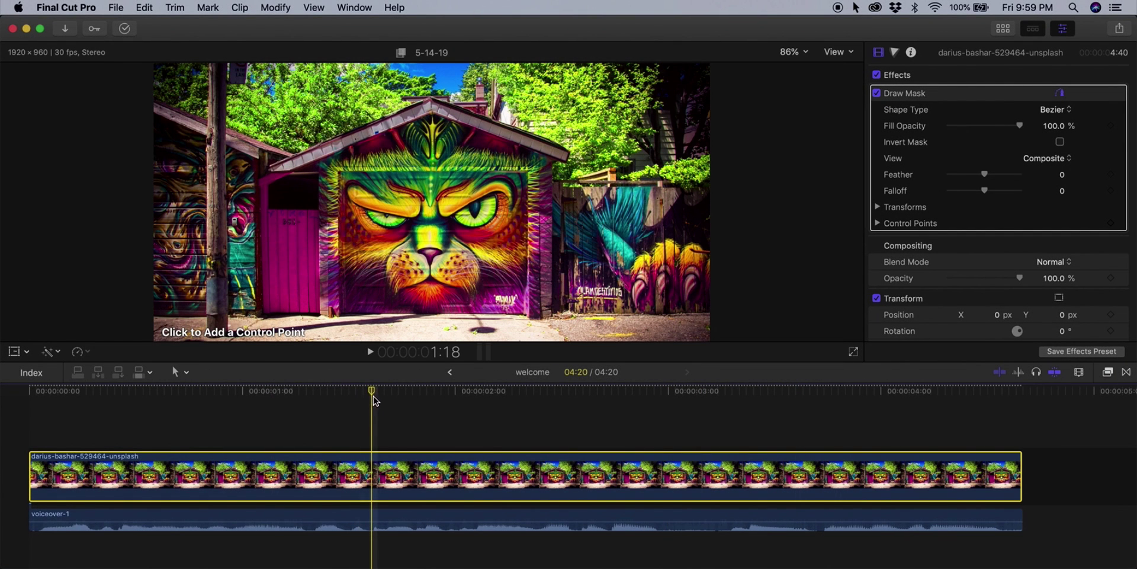
{"action": "left_click_drag", "start_coordinate": [372, 398], "coordinate": [25, 409]}
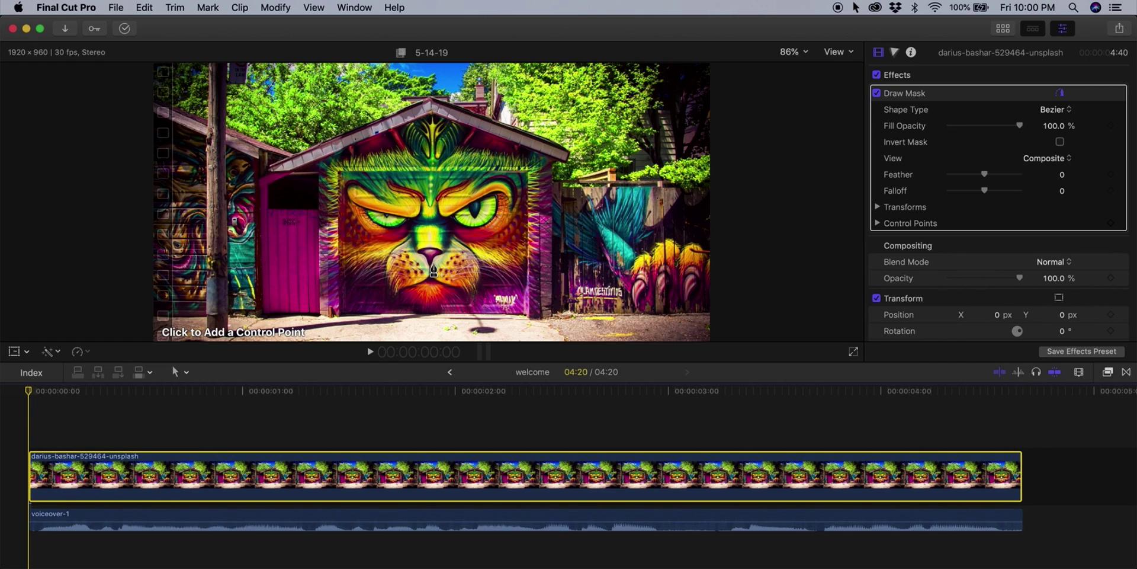
{"action": "left_click", "coordinate": [449, 297]}
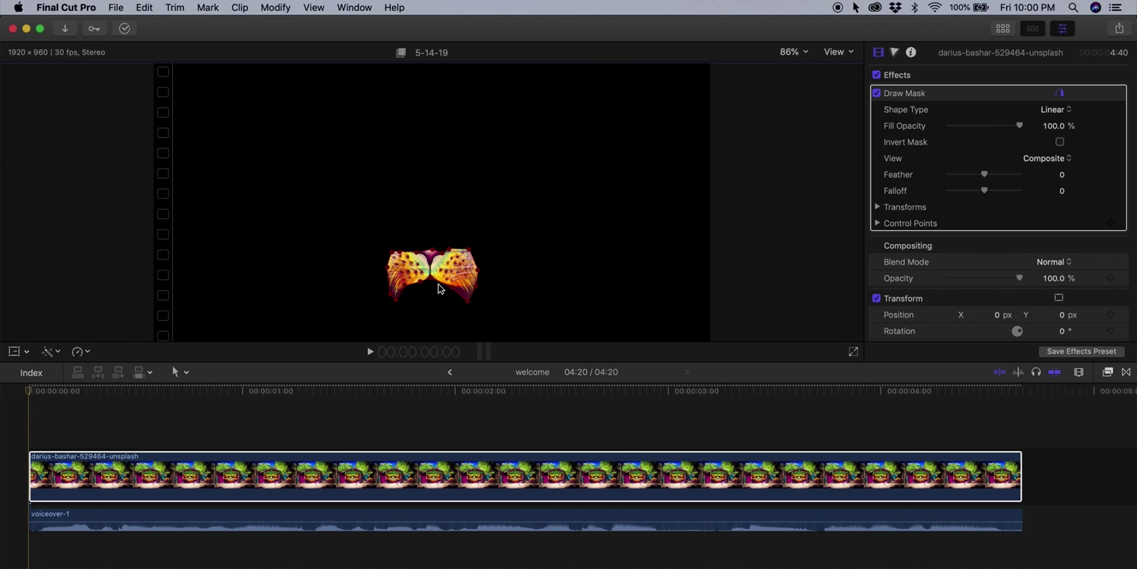
{"action": "mouse_move", "coordinate": [438, 267]}
{"action": "left_mouse_down"}
{"action": "mouse_move", "coordinate": [433, 242]}
{"action": "mouse_move", "coordinate": [402, 253]}
{"action": "left_mouse_up"}
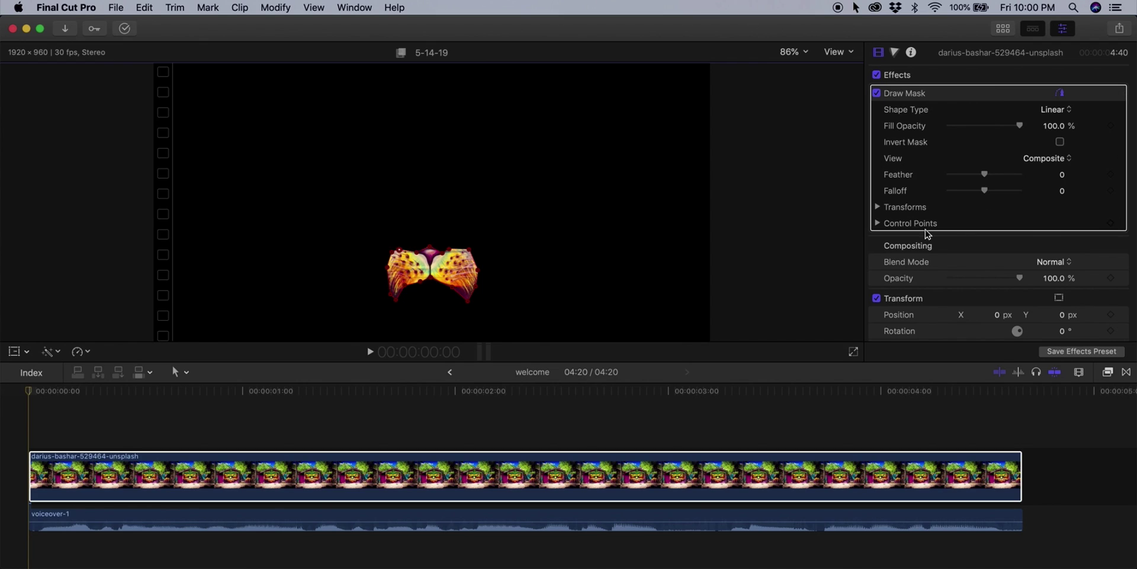
Step: Duplicate the mural clip onto a layer above, then select the lower copy
{"action": "left_click", "coordinate": [182, 479]}
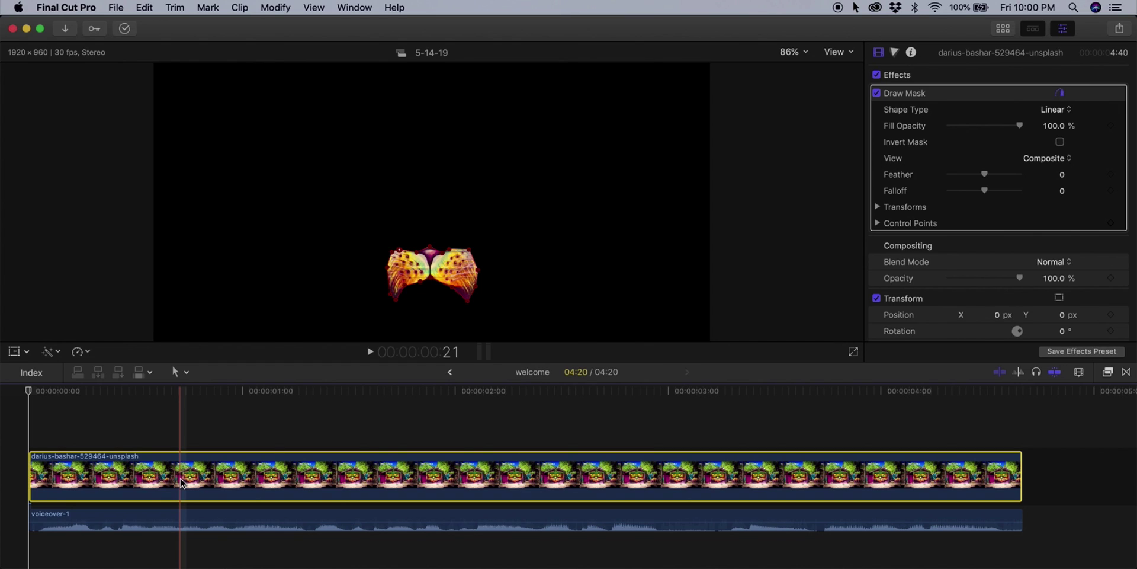
{"action": "left_click_drag", "start_coordinate": [181, 480], "coordinate": [183, 440]}
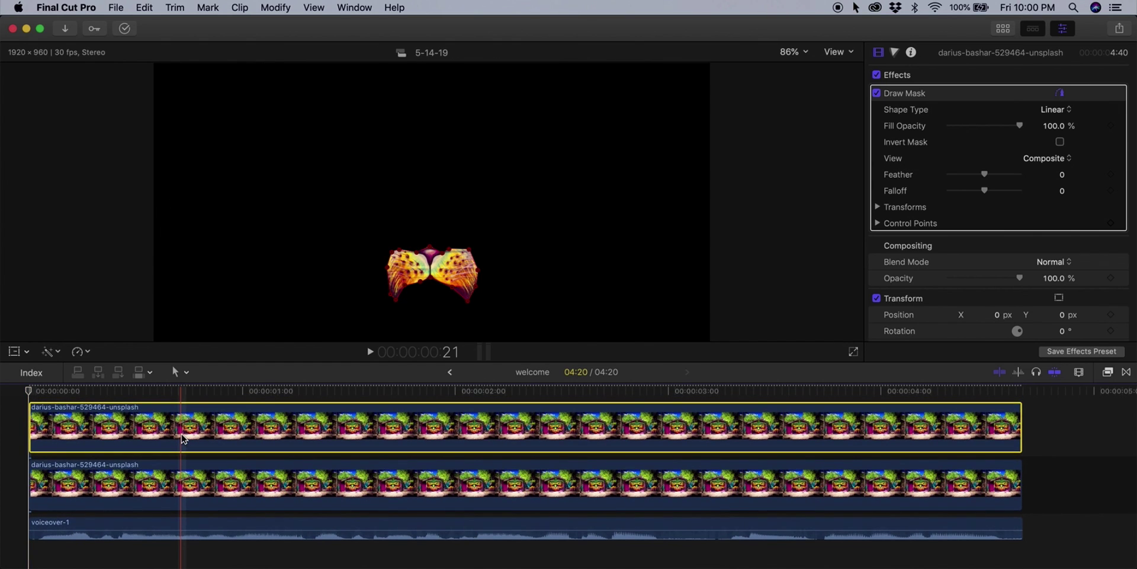
{"action": "left_click", "coordinate": [171, 481]}
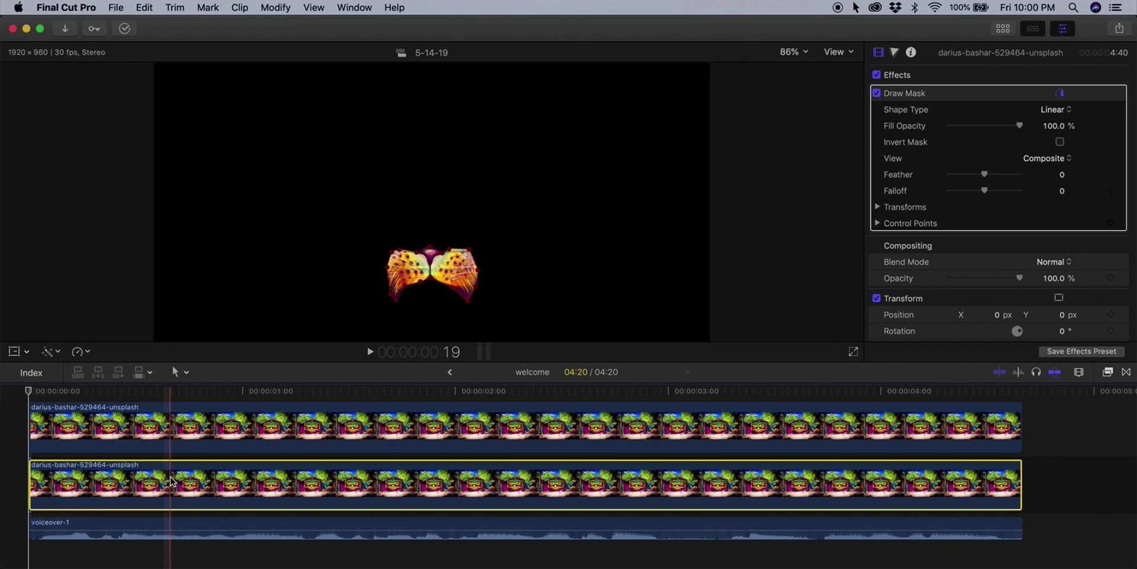
Step: Enable Invert Mask on the lower copy's Draw Mask, then select the upper copy
{"action": "key", "text": "Home"}
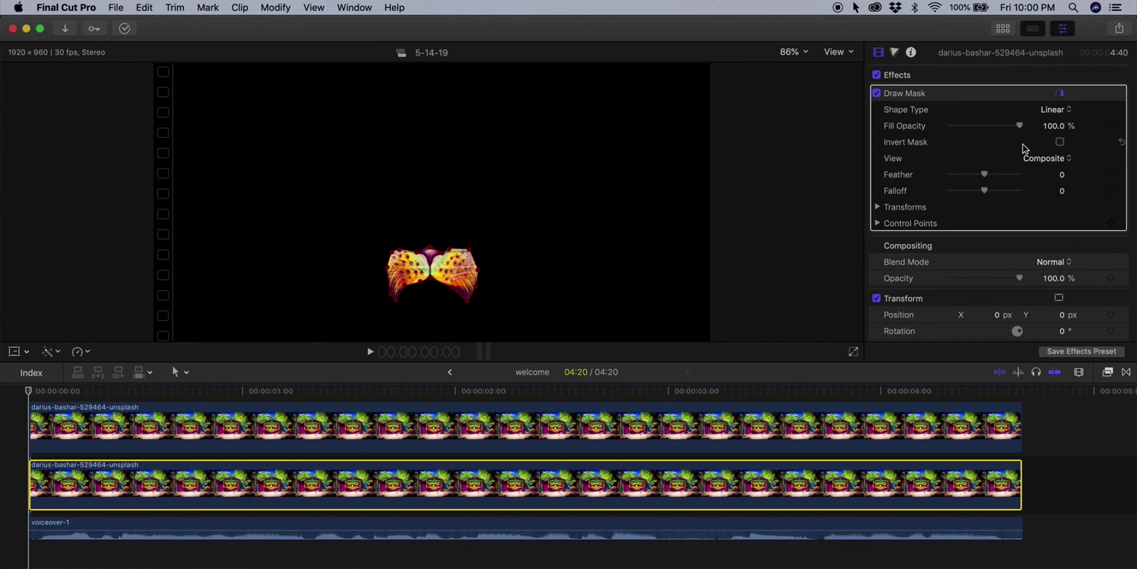
{"action": "left_click", "coordinate": [1061, 142]}
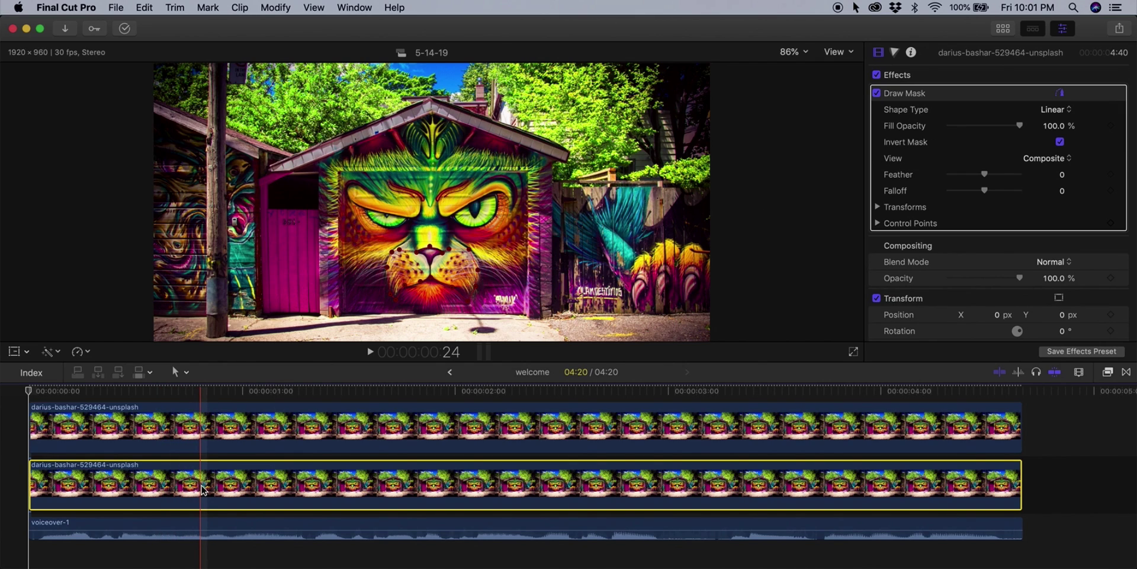
{"action": "left_click", "coordinate": [189, 429]}
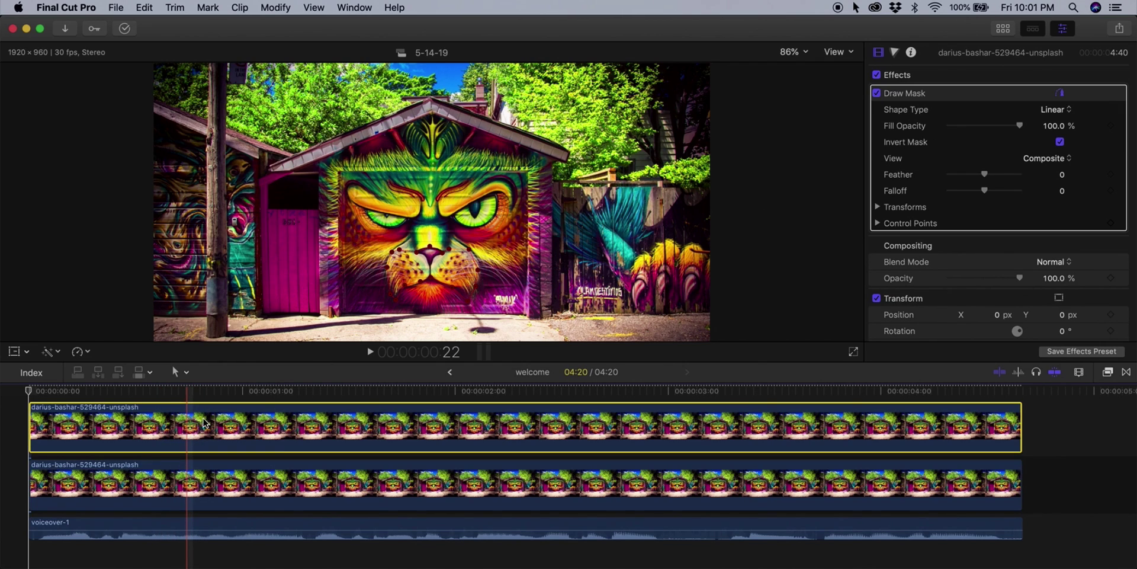
{"action": "left_click", "coordinate": [1003, 29]}
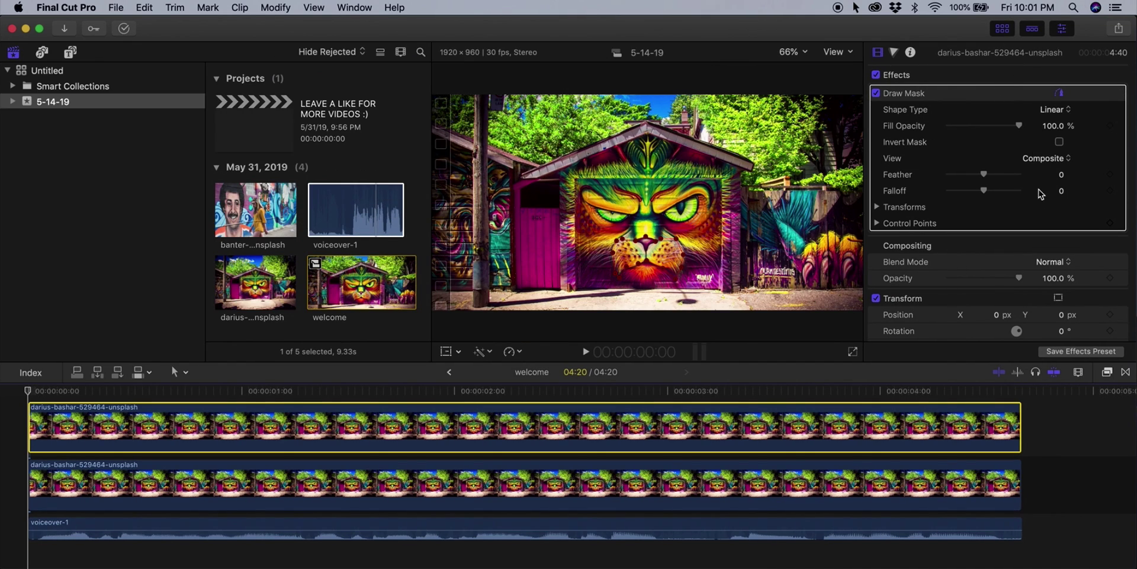
{"action": "left_click", "coordinate": [1002, 32]}
{"action": "scroll", "coordinate": [996, 267], "scroll_direction": "down", "scroll_amount": 3}
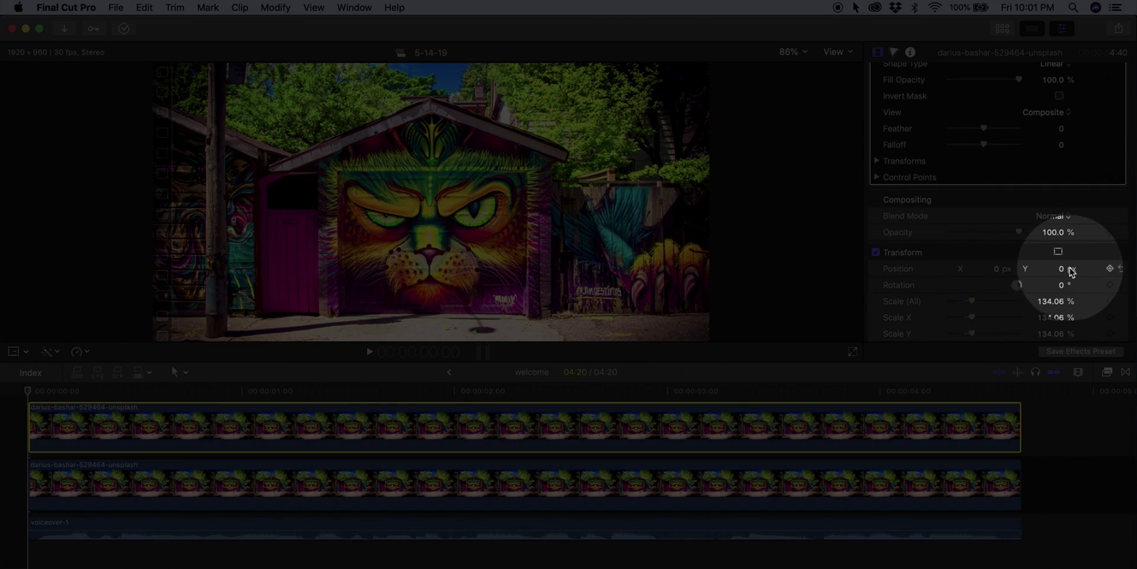
{"action": "scroll", "coordinate": [977, 267], "scroll_direction": "down", "scroll_amount": 2}
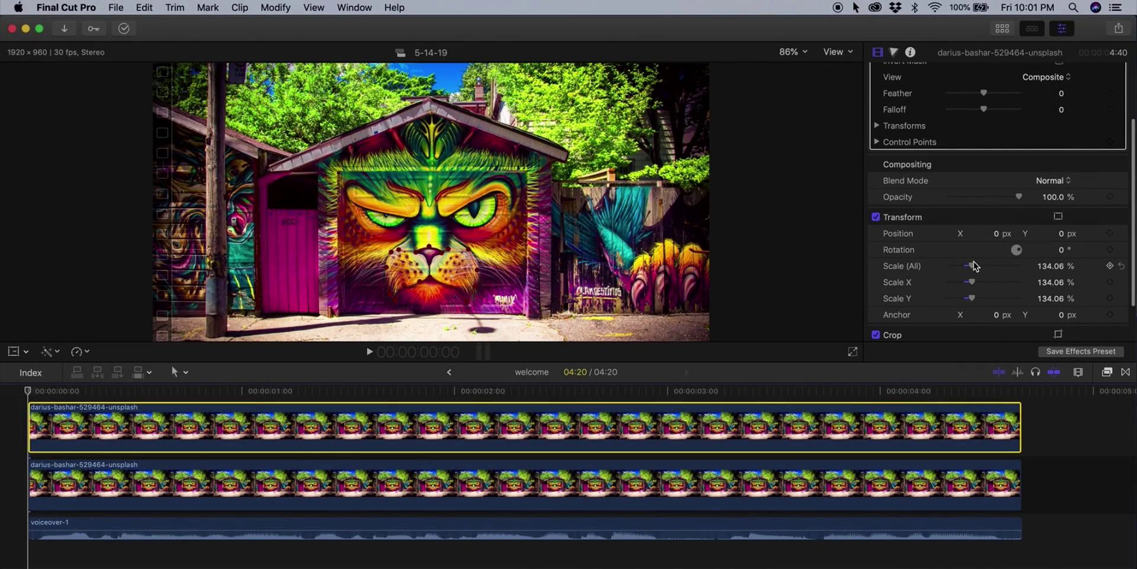
{"action": "left_click_drag", "start_coordinate": [971, 265], "coordinate": [977, 265]}
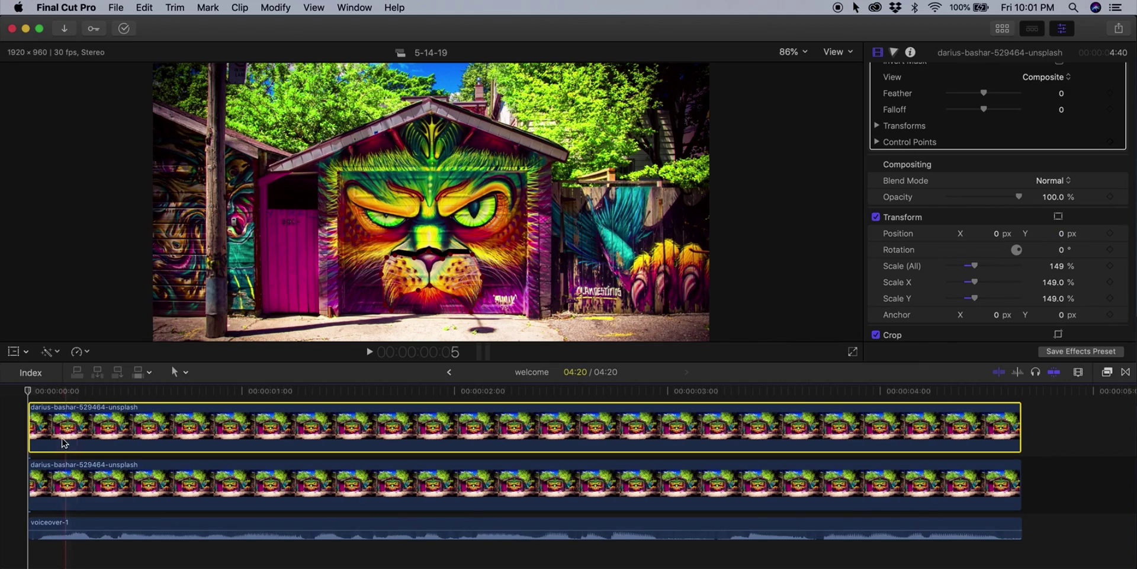
{"action": "left_click", "coordinate": [102, 391]}
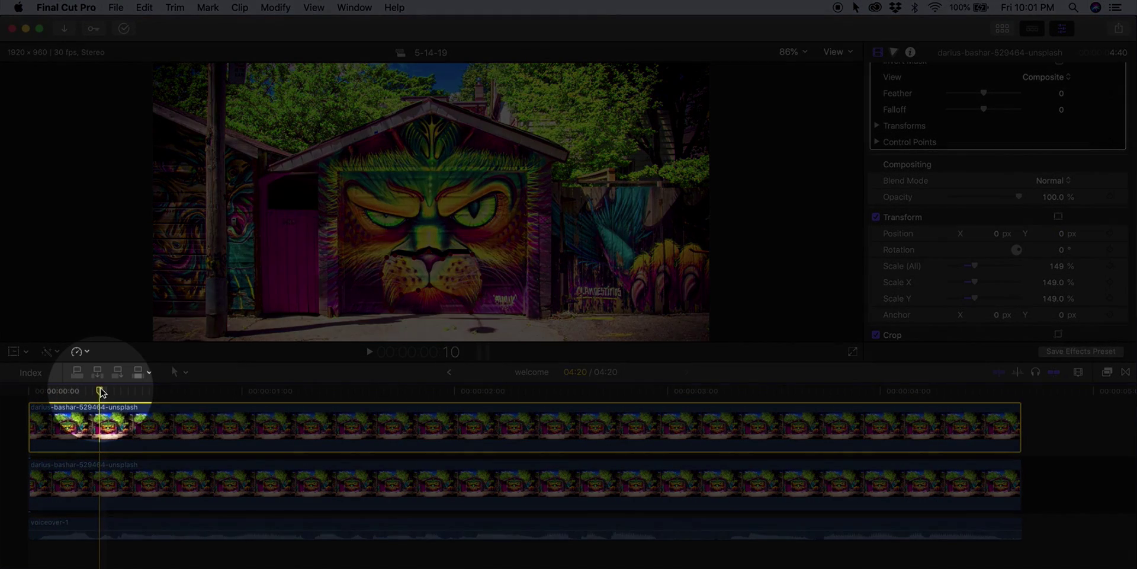
{"action": "left_click_drag", "start_coordinate": [101, 391], "coordinate": [28, 391]}
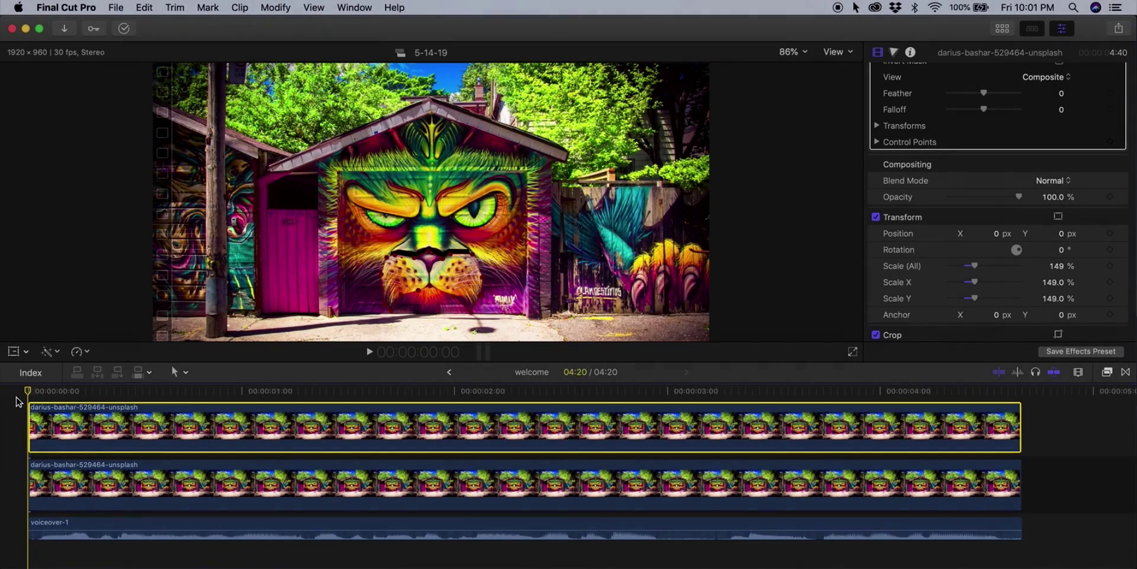
{"action": "left_click", "coordinate": [1110, 233]}
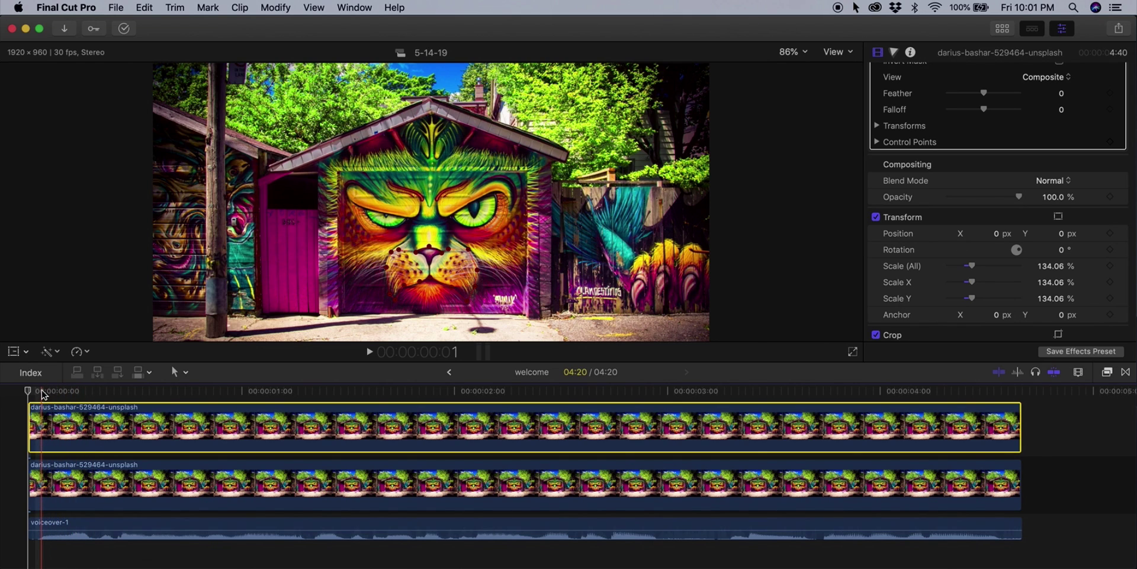
Step: Keyframe the upper clip's Y position, raising it around frame 4 and returning near zero
{"action": "mouse_move", "coordinate": [29, 391]}
{"action": "left_mouse_down"}
{"action": "mouse_move", "coordinate": [55, 392]}
{"action": "mouse_move", "coordinate": [43, 406]}
{"action": "left_mouse_up"}
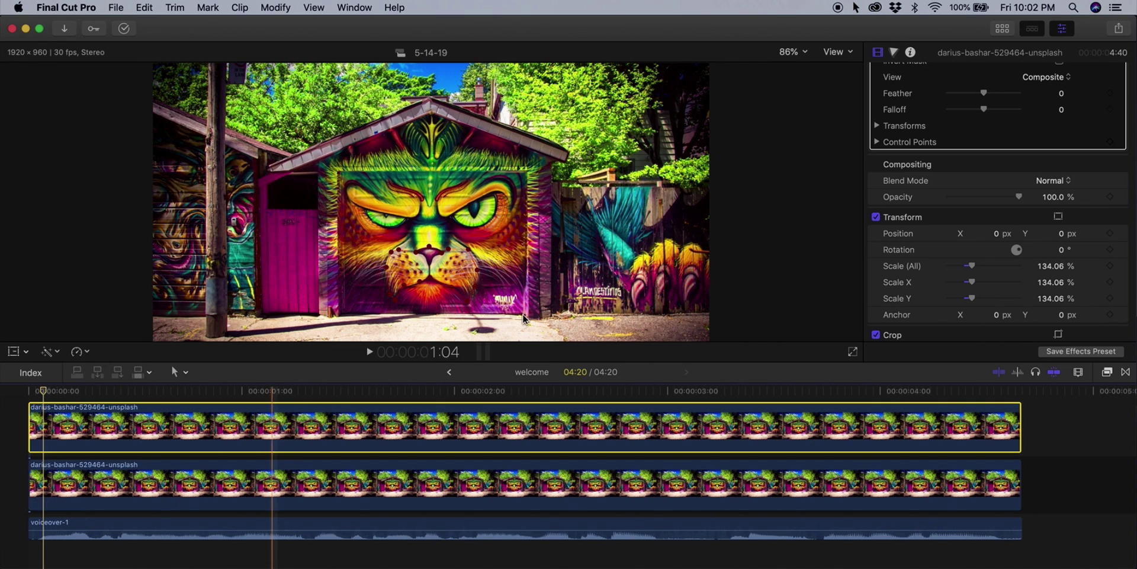
{"action": "scroll", "coordinate": [1016, 234], "scroll_direction": "down", "scroll_amount": 3}
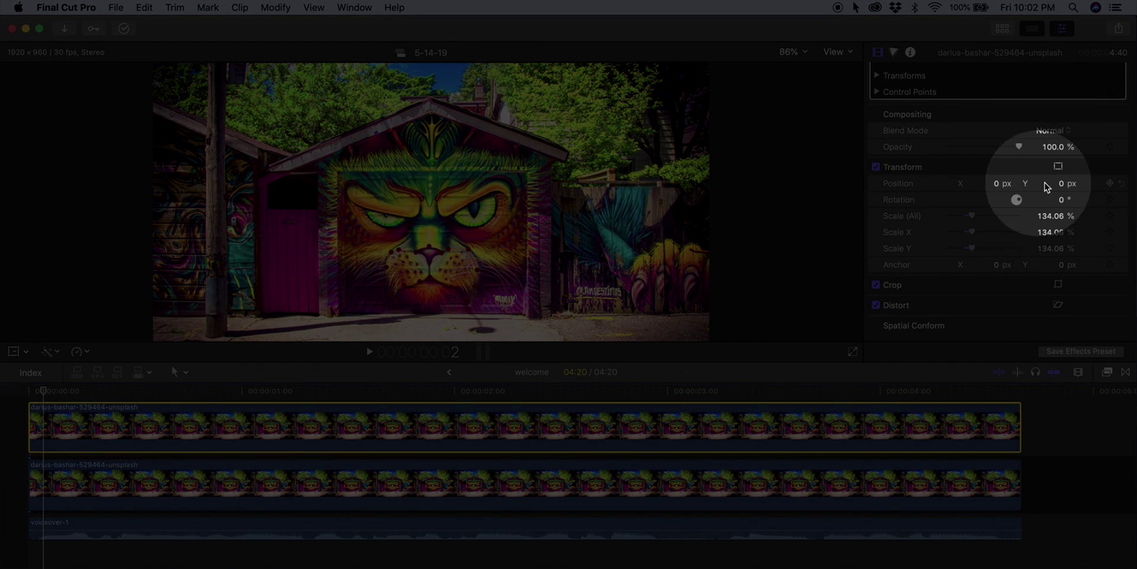
{"action": "left_click", "coordinate": [1111, 184]}
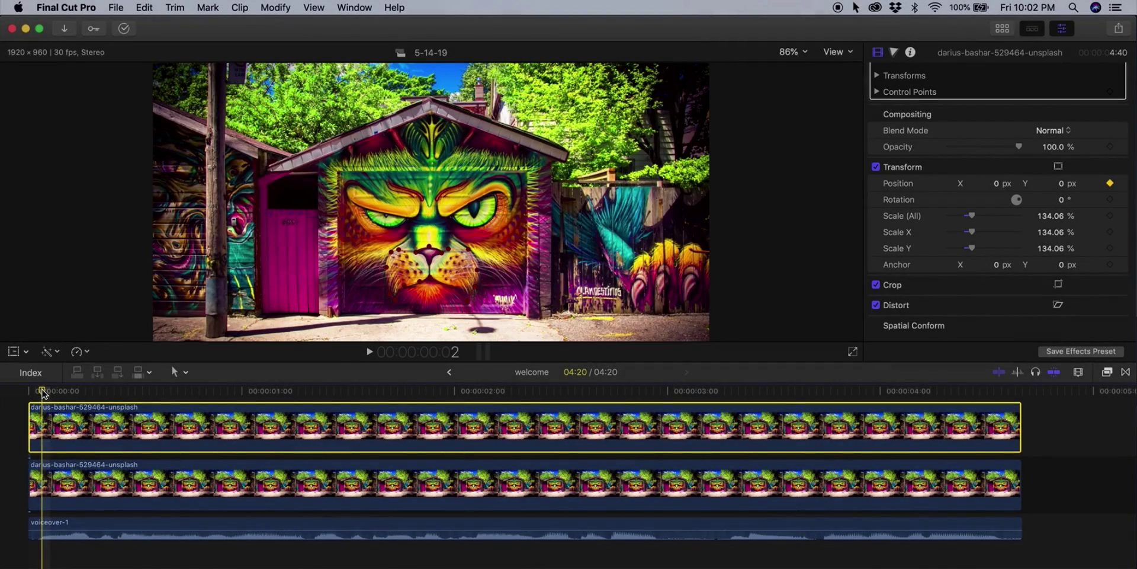
{"action": "left_click_drag", "start_coordinate": [43, 392], "coordinate": [86, 391]}
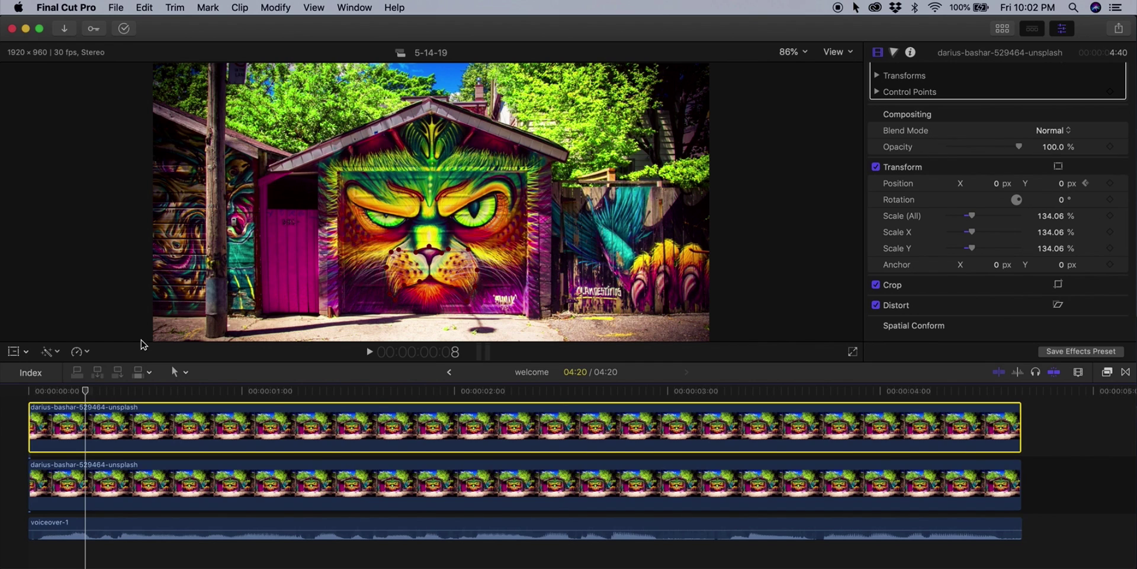
{"action": "key", "text": "Left"}
{"action": "key", "text": "Left"}
{"action": "key", "text": "Left"}
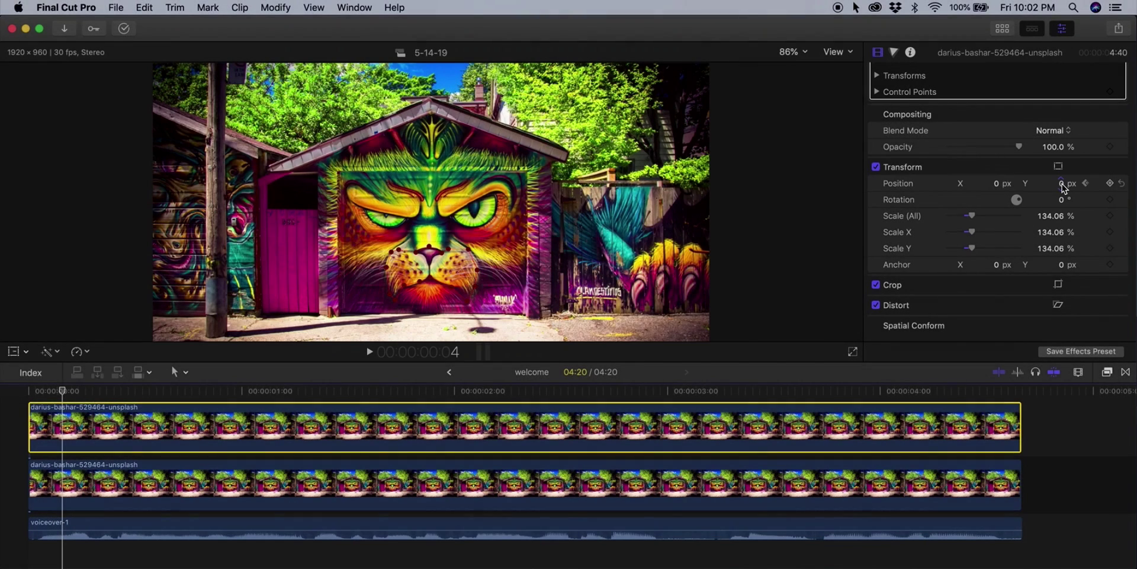
{"action": "left_click_drag", "start_coordinate": [1067, 186], "coordinate": [1067, 172]}
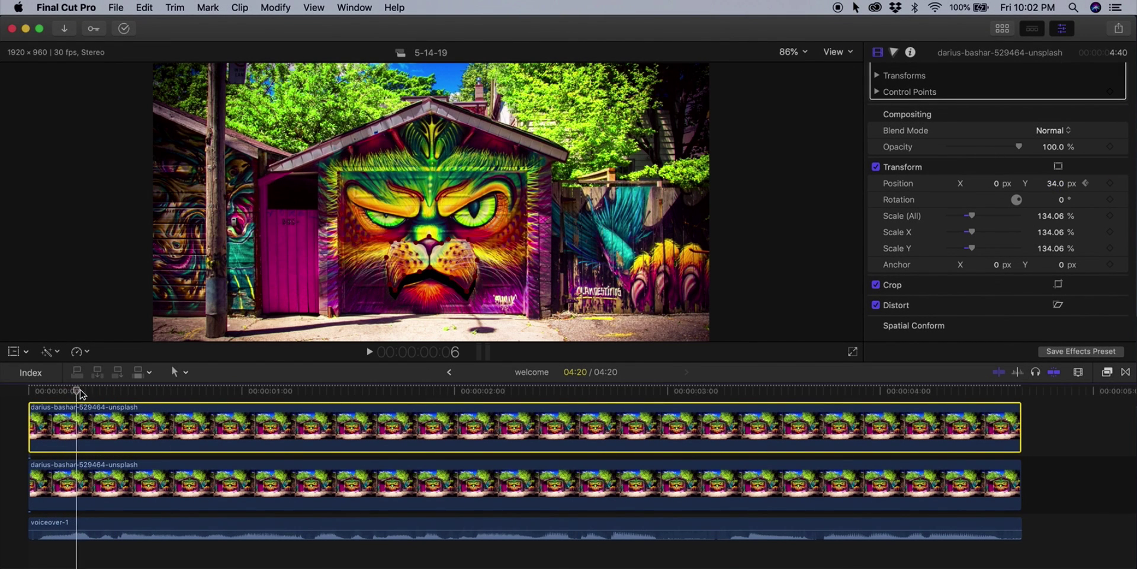
{"action": "left_click_drag", "start_coordinate": [65, 391], "coordinate": [92, 391]}
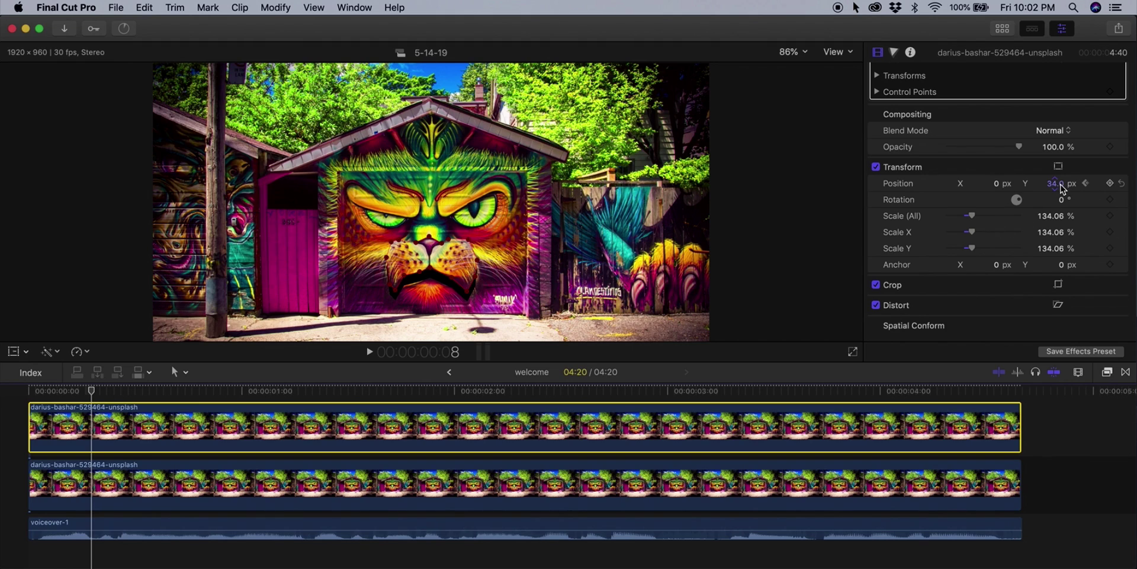
{"action": "mouse_move", "coordinate": [1062, 185]}
{"action": "left_mouse_down"}
{"action": "mouse_move", "coordinate": [1062, 204]}
{"action": "mouse_move", "coordinate": [1062, 189]}
{"action": "left_mouse_up"}
Step: Preview the motion, then key Y to 31 px and back near zero a few frames later
{"action": "left_click_drag", "start_coordinate": [92, 392], "coordinate": [31, 395]}
{"action": "key", "text": "space"}
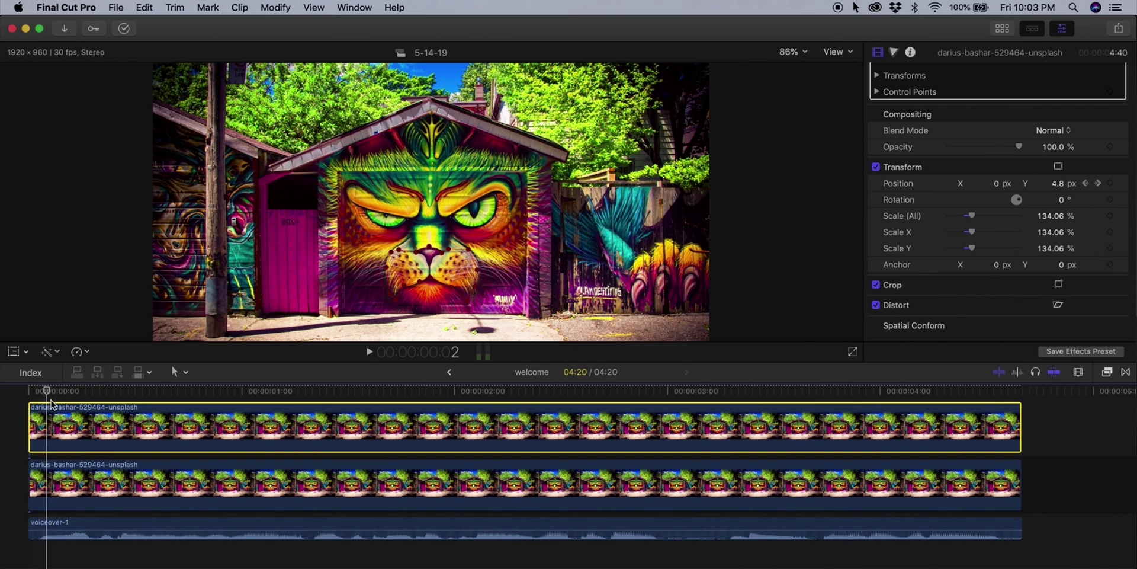
{"action": "left_click_drag", "start_coordinate": [45, 393], "coordinate": [103, 395]}
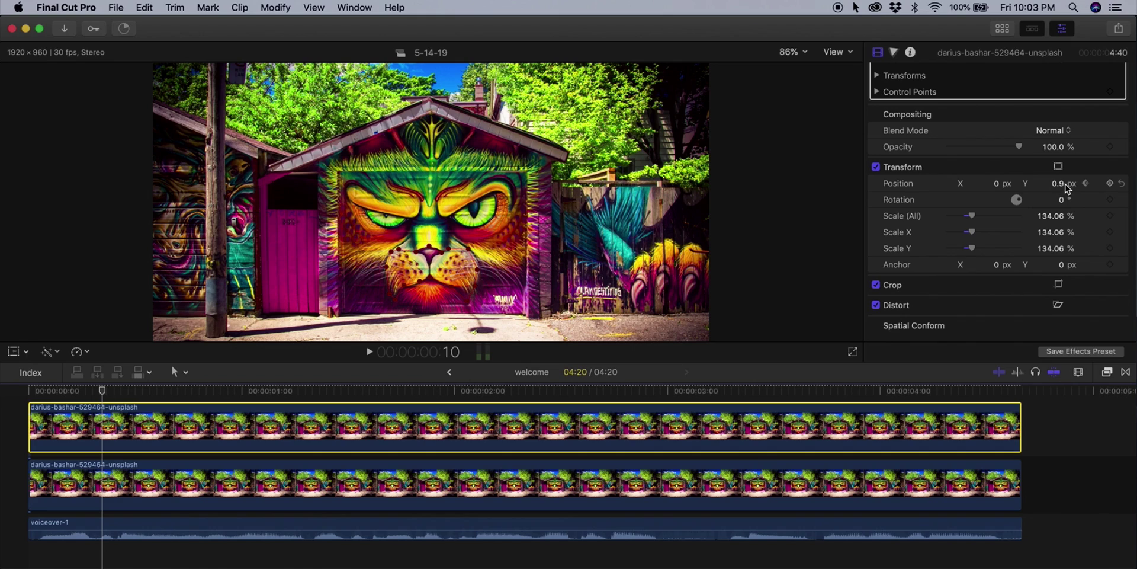
{"action": "left_click_drag", "start_coordinate": [1059, 188], "coordinate": [1059, 183]}
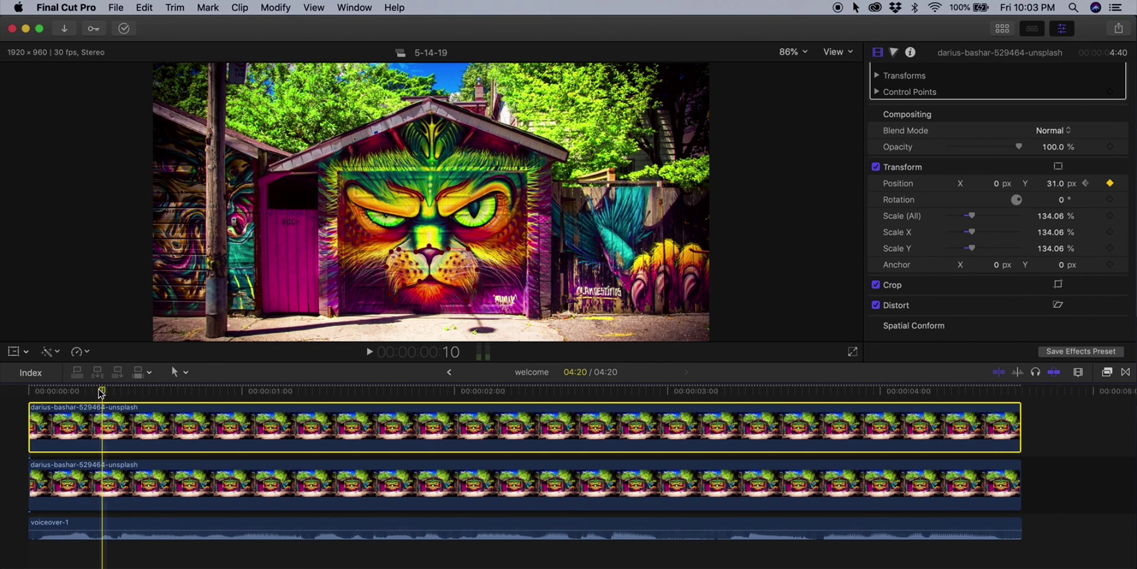
{"action": "left_click_drag", "start_coordinate": [103, 392], "coordinate": [123, 392]}
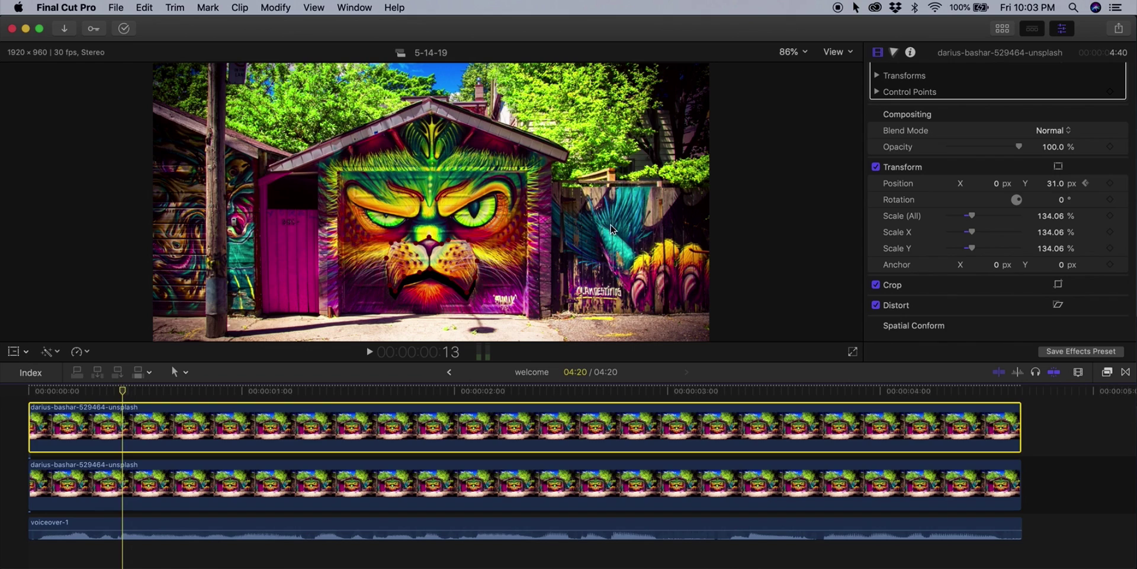
{"action": "left_click_drag", "start_coordinate": [1059, 187], "coordinate": [1060, 190]}
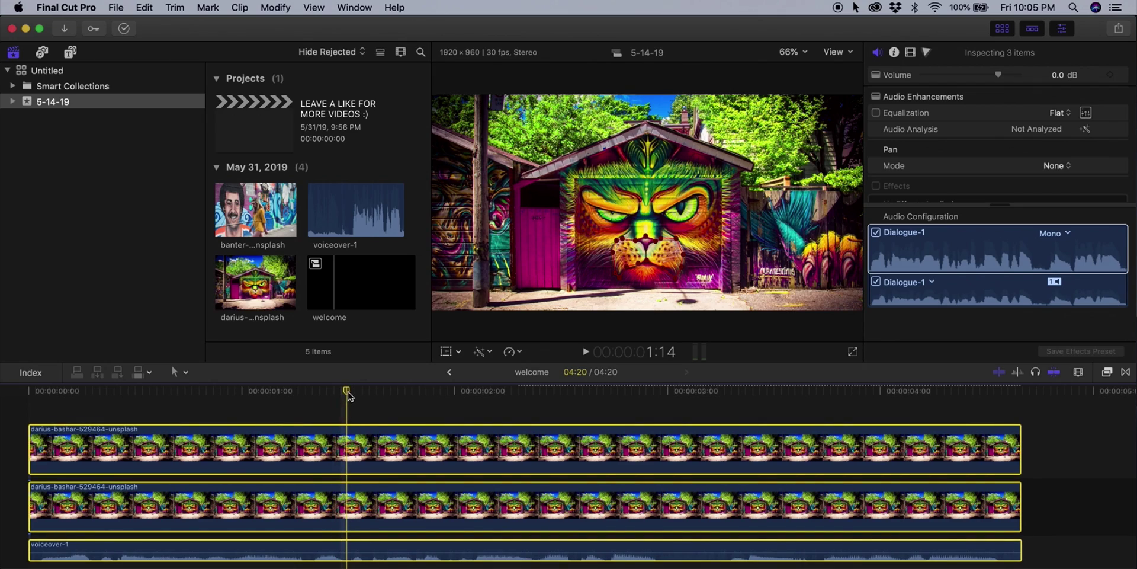
Step: Nest both mural copies and the voiceover into a compound clip named 'effect'
{"action": "left_click_drag", "start_coordinate": [349, 394], "coordinate": [383, 393]}
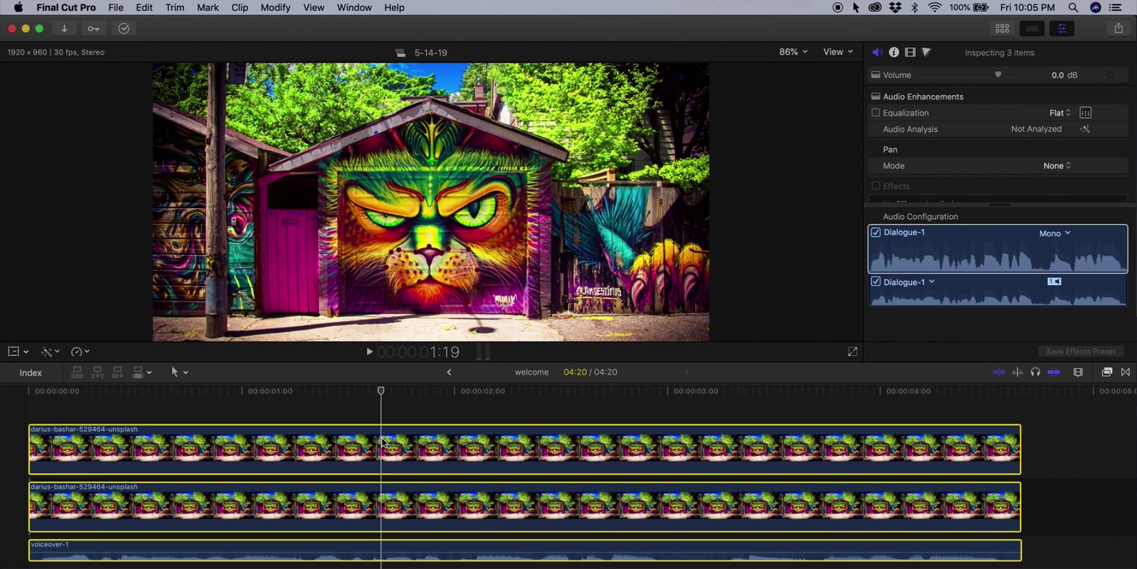
{"action": "right_click", "coordinate": [445, 438]}
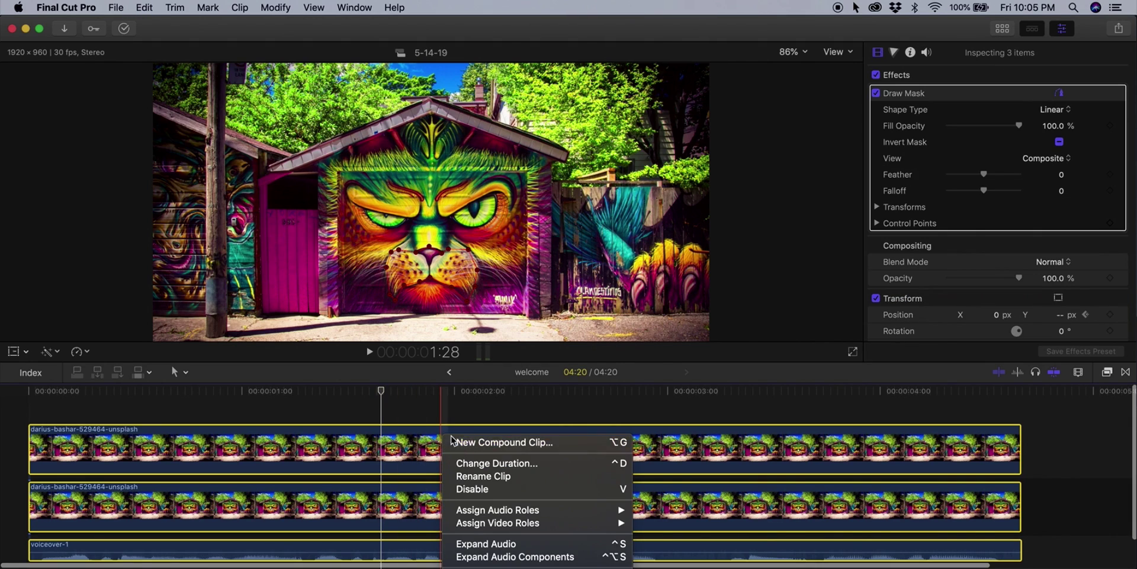
{"action": "left_click", "coordinate": [504, 442]}
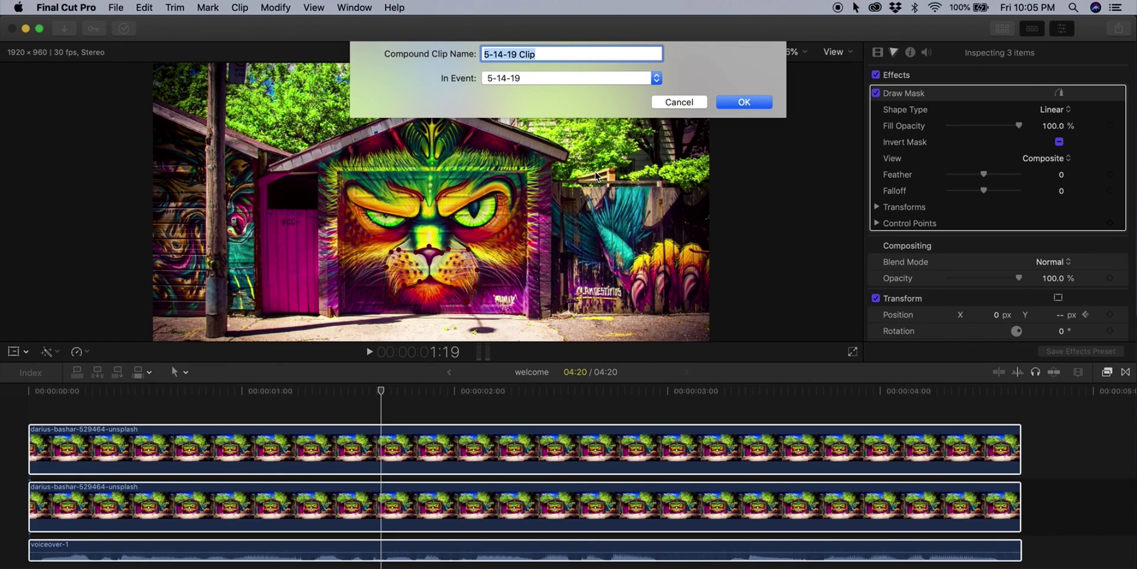
{"action": "type", "text": "effect"}
{"action": "key", "text": "Return"}
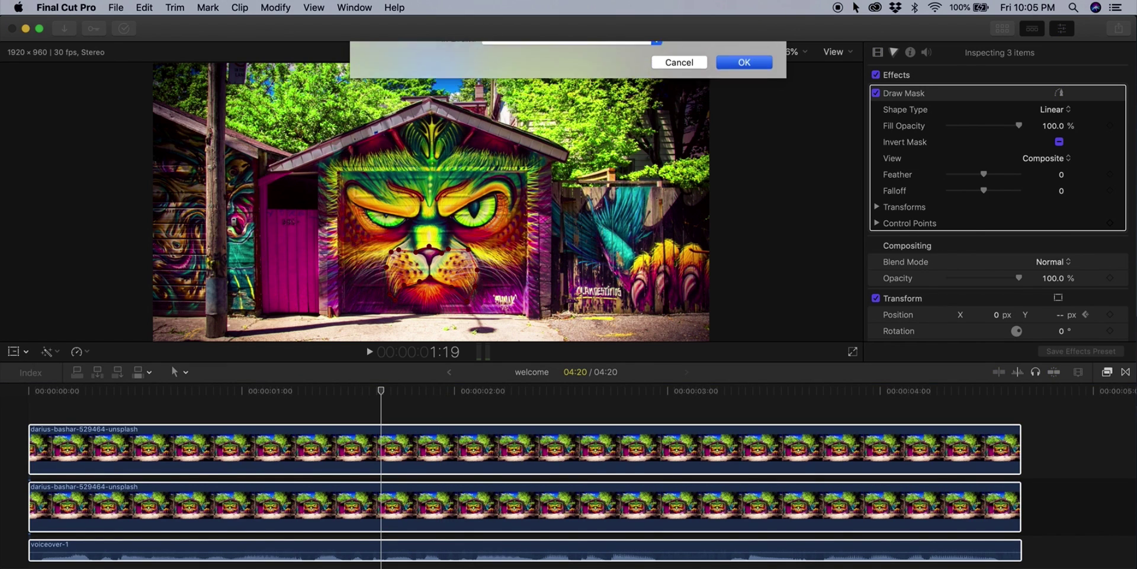
Step: Find Handheld under All Video & Audio and drop it on the 'effect' compound clip
{"action": "left_click", "coordinate": [1109, 372]}
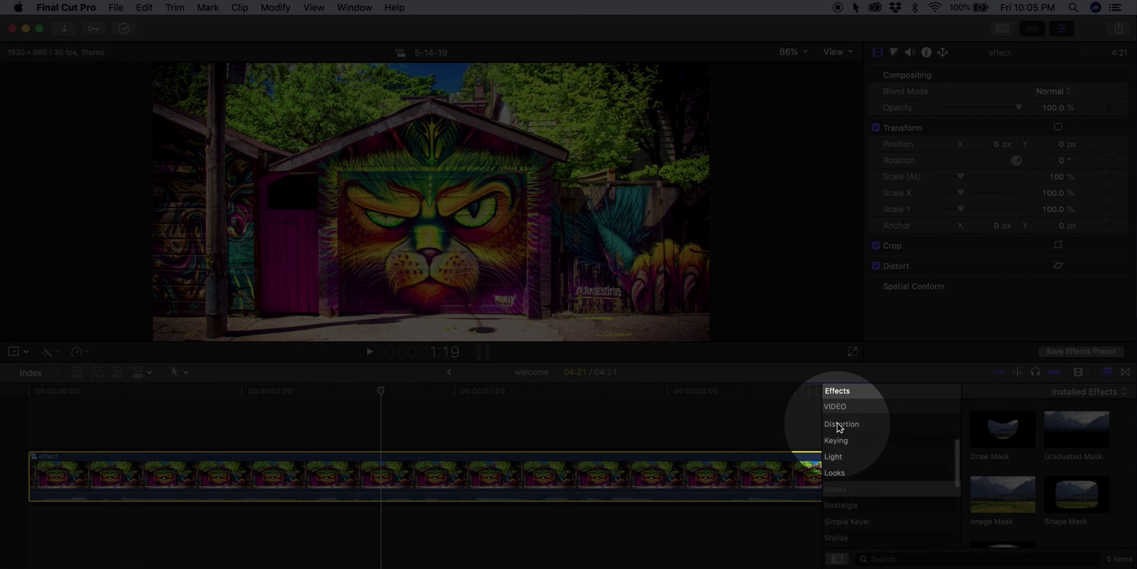
{"action": "scroll", "coordinate": [838, 426], "scroll_direction": "up", "scroll_amount": 3}
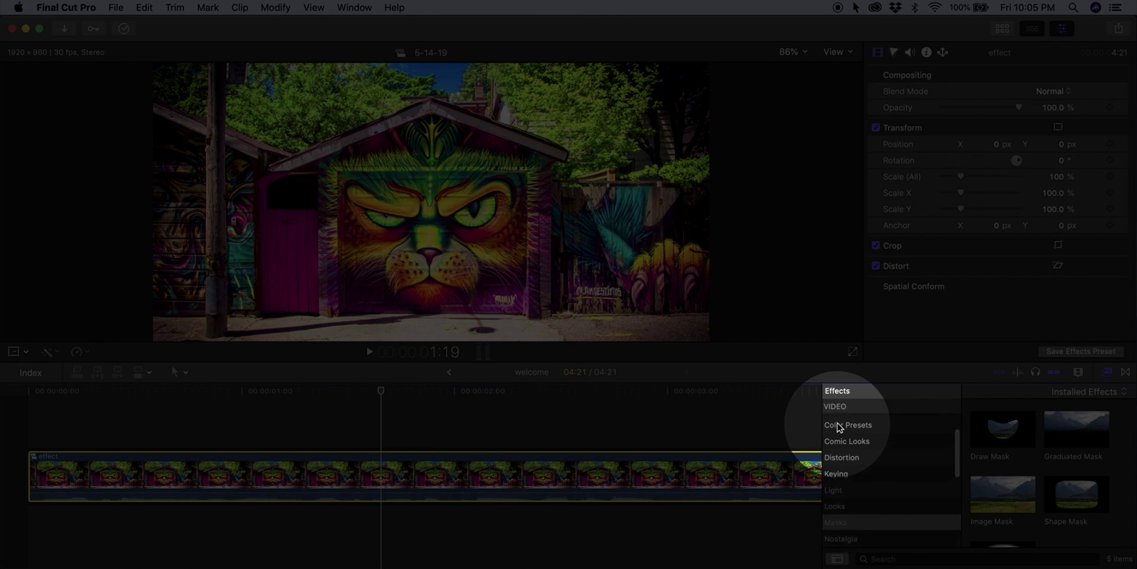
{"action": "scroll", "coordinate": [838, 426], "scroll_direction": "up", "scroll_amount": 3}
{"action": "left_click", "coordinate": [855, 407]}
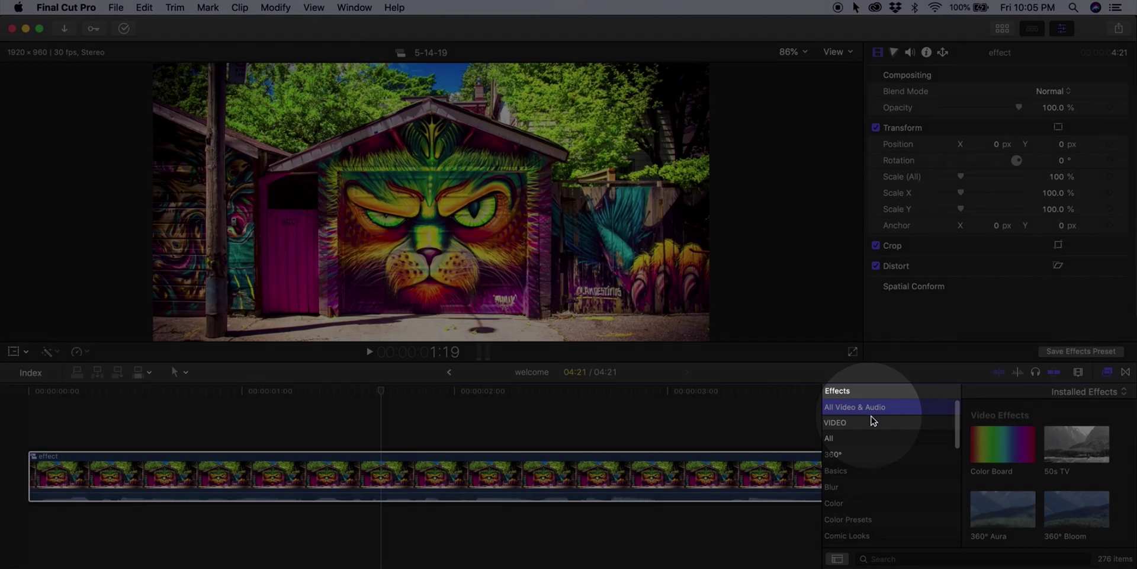
{"action": "left_click", "coordinate": [889, 557]}
{"action": "type", "text": "han"}
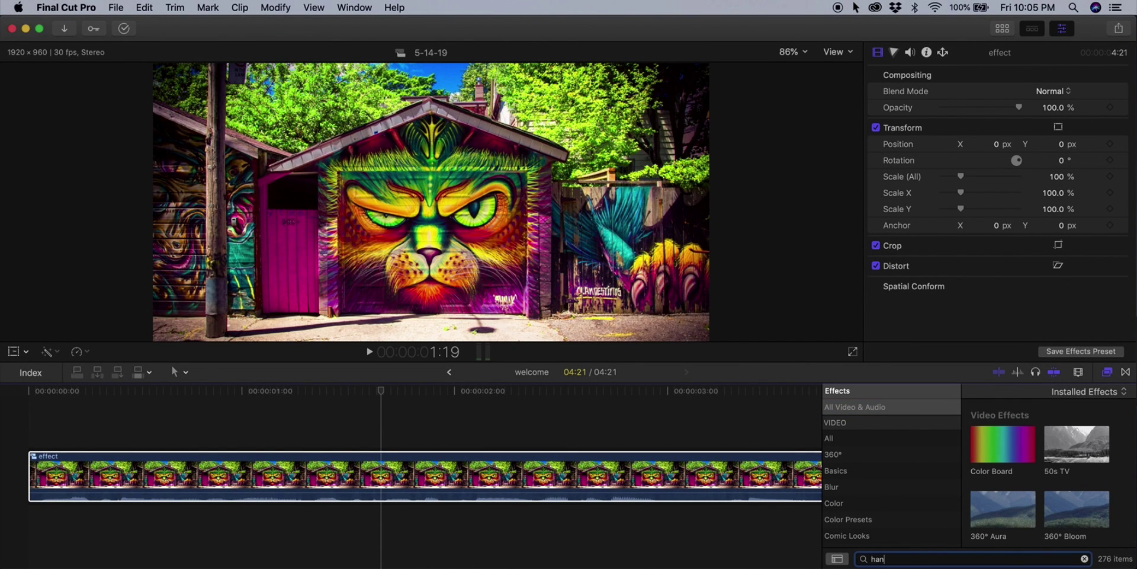
{"action": "type", "text": "dheld"}
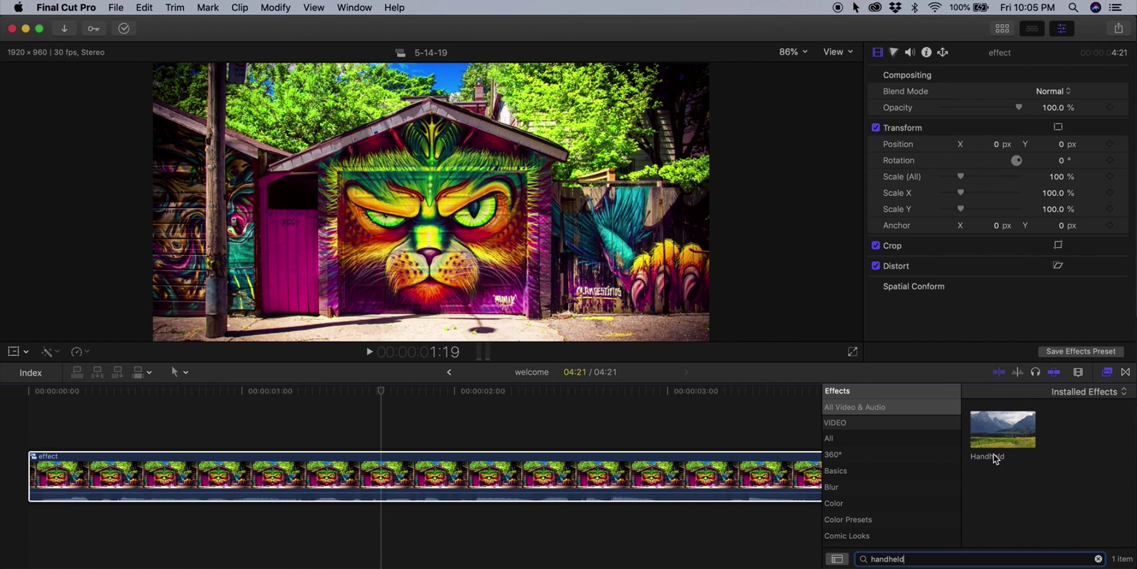
{"action": "left_click_drag", "start_coordinate": [997, 457], "coordinate": [586, 471]}
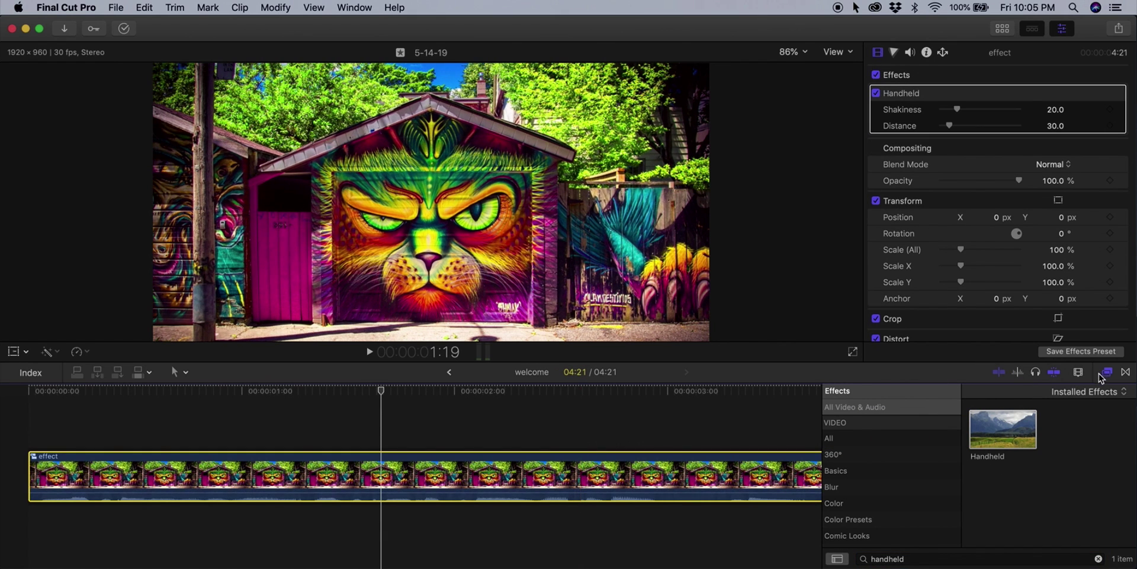
Step: Play and scrub the 'effect' clip around the two-second mark to check the handheld shake
{"action": "left_click", "coordinate": [1107, 372]}
{"action": "key", "text": "space"}
{"action": "left_click", "coordinate": [27, 426]}
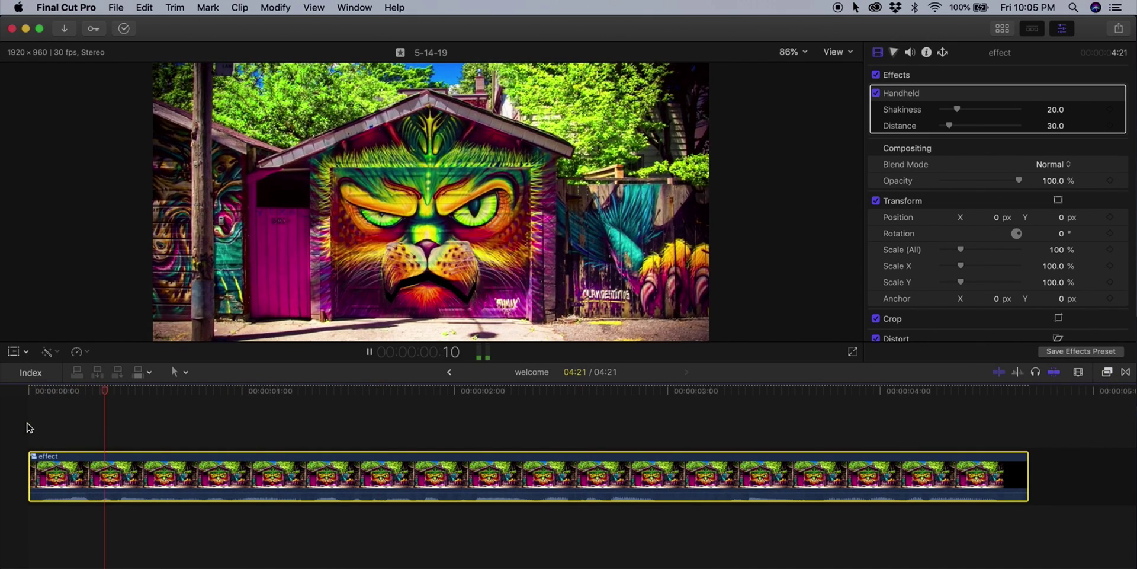
{"action": "key", "text": "space"}
{"action": "left_click", "coordinate": [457, 392]}
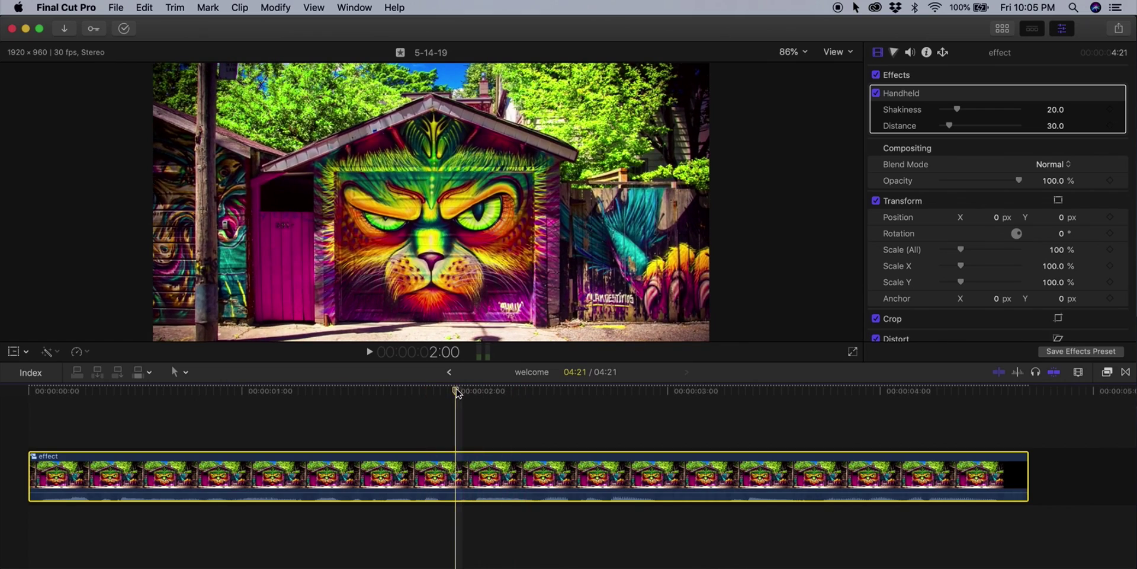
{"action": "mouse_move", "coordinate": [458, 392]}
{"action": "left_mouse_down"}
{"action": "mouse_move", "coordinate": [491, 392]}
{"action": "mouse_move", "coordinate": [57, 392]}
{"action": "mouse_move", "coordinate": [195, 391]}
{"action": "left_mouse_up"}
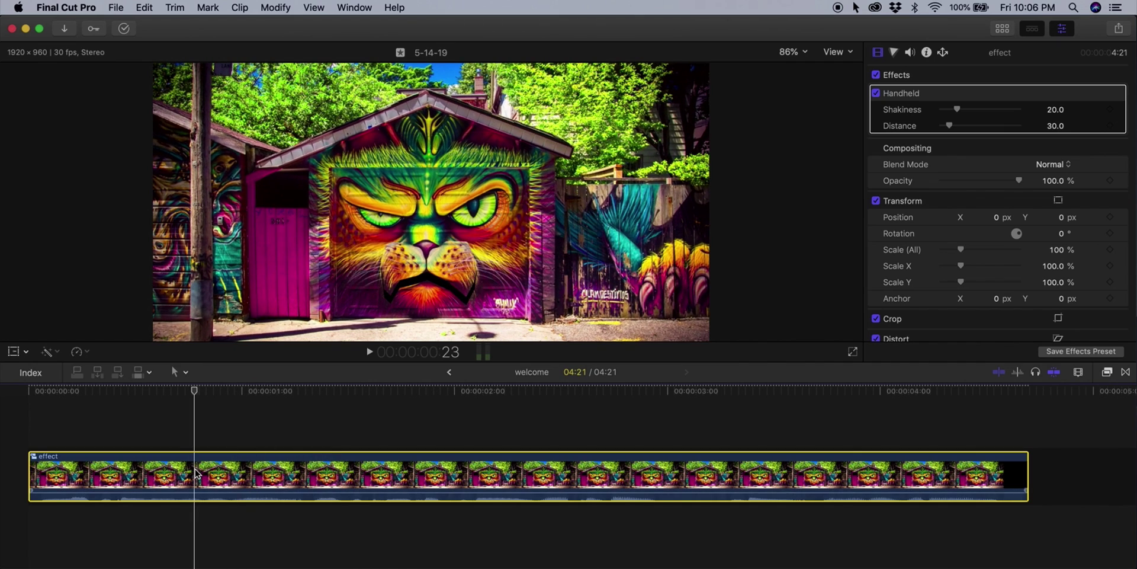